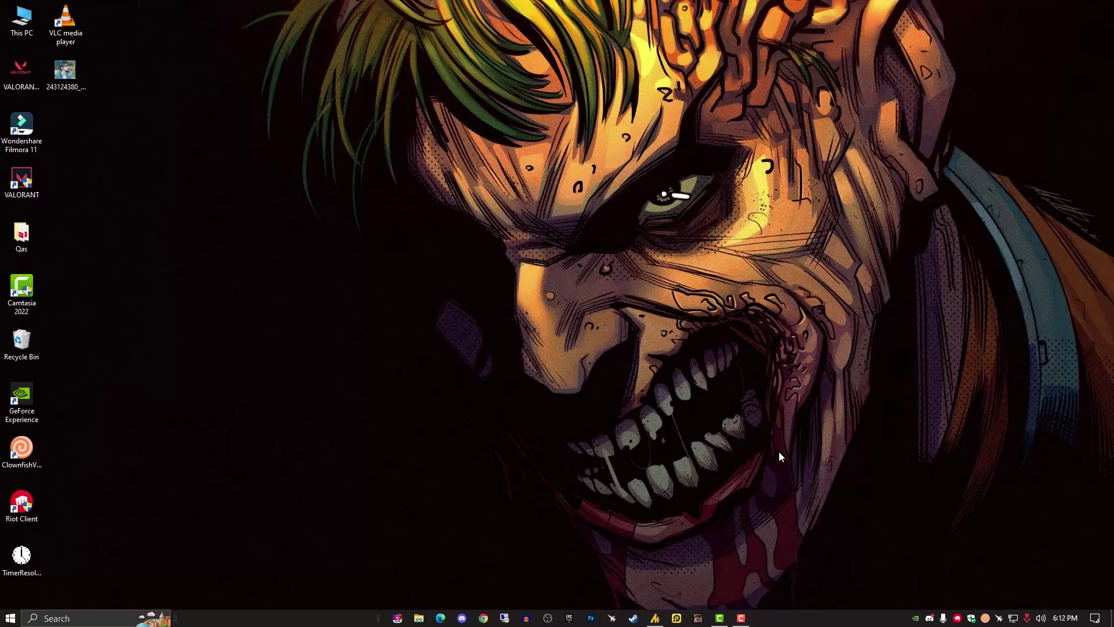
In System Configuration (msconfig), hide Microsoft services, find the vgc service, and close with OK
{"action": "key", "text": "super"}
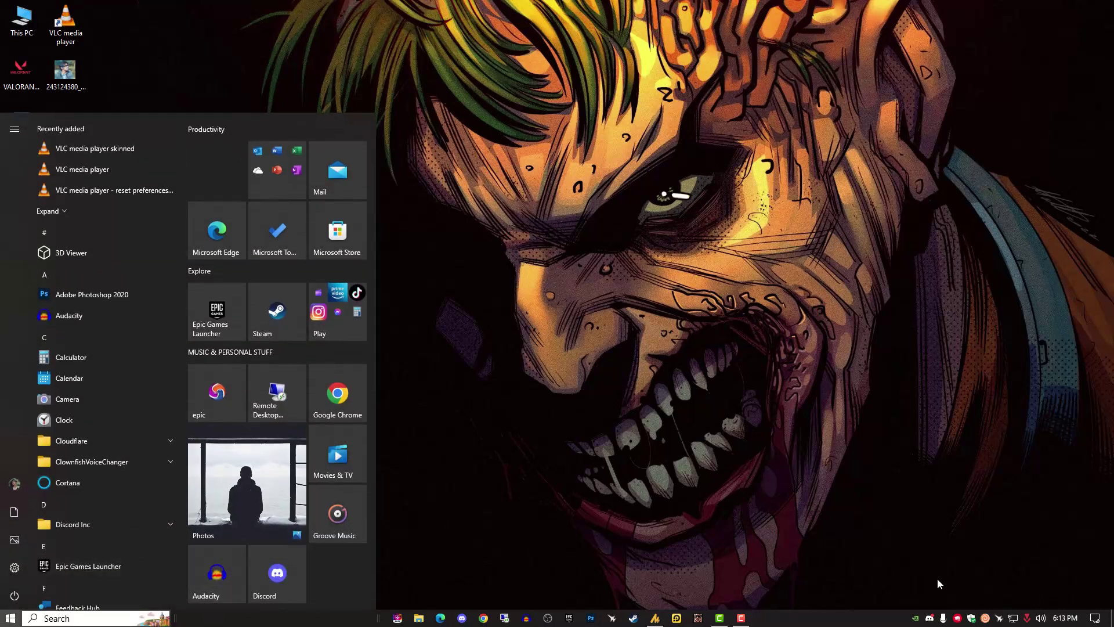
{"action": "type", "text": "msconfig"}
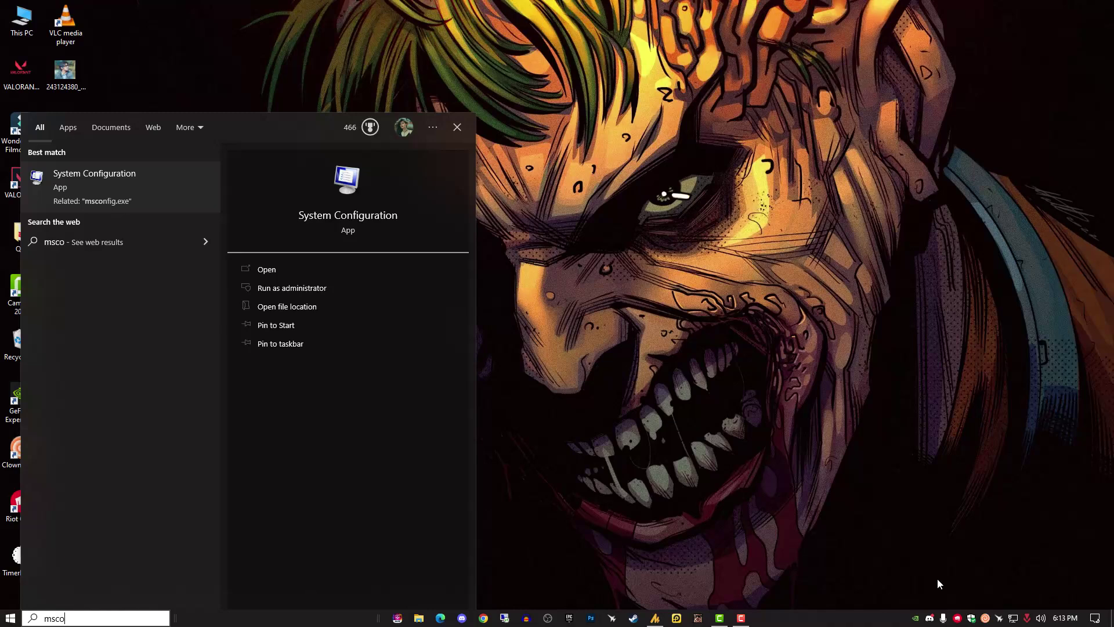
{"action": "key", "text": "Return"}
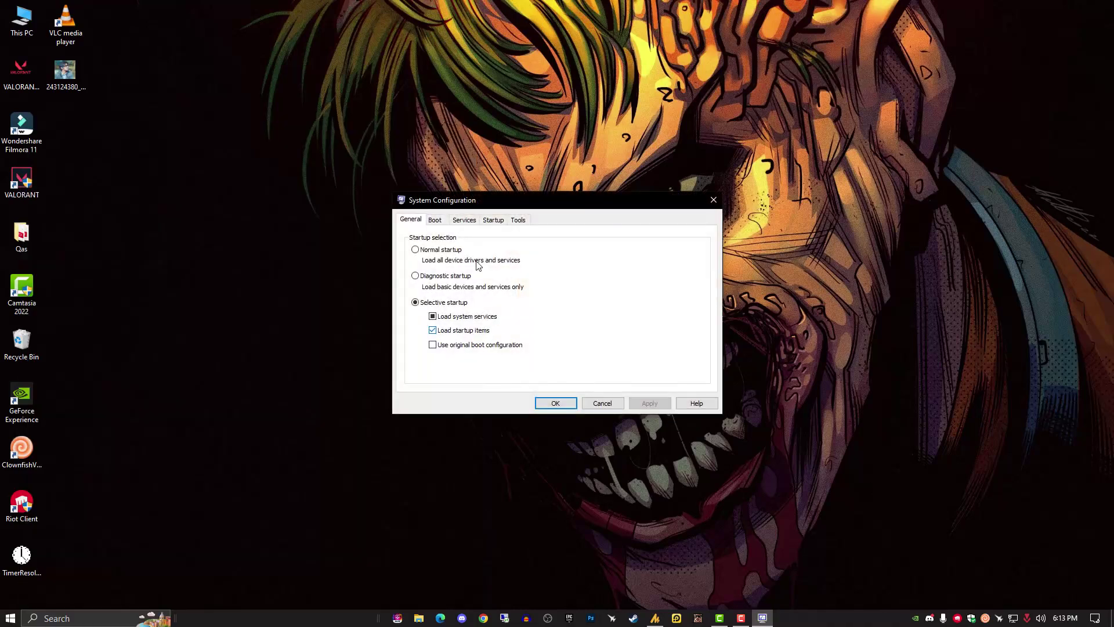
{"action": "left_click", "coordinate": [464, 220]}
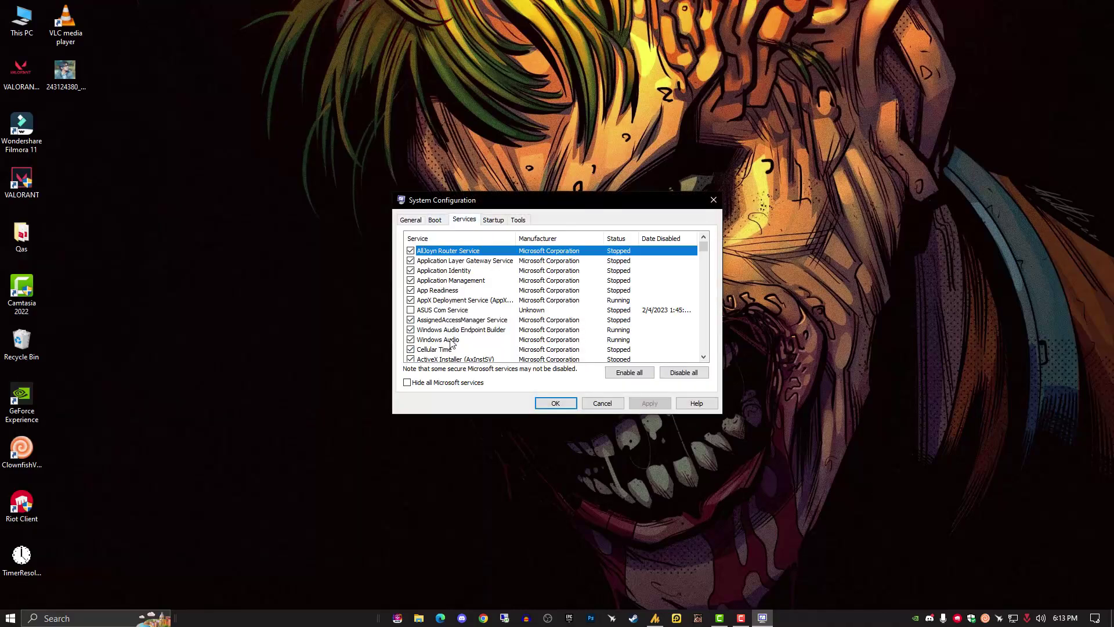
{"action": "left_click", "coordinate": [455, 384]}
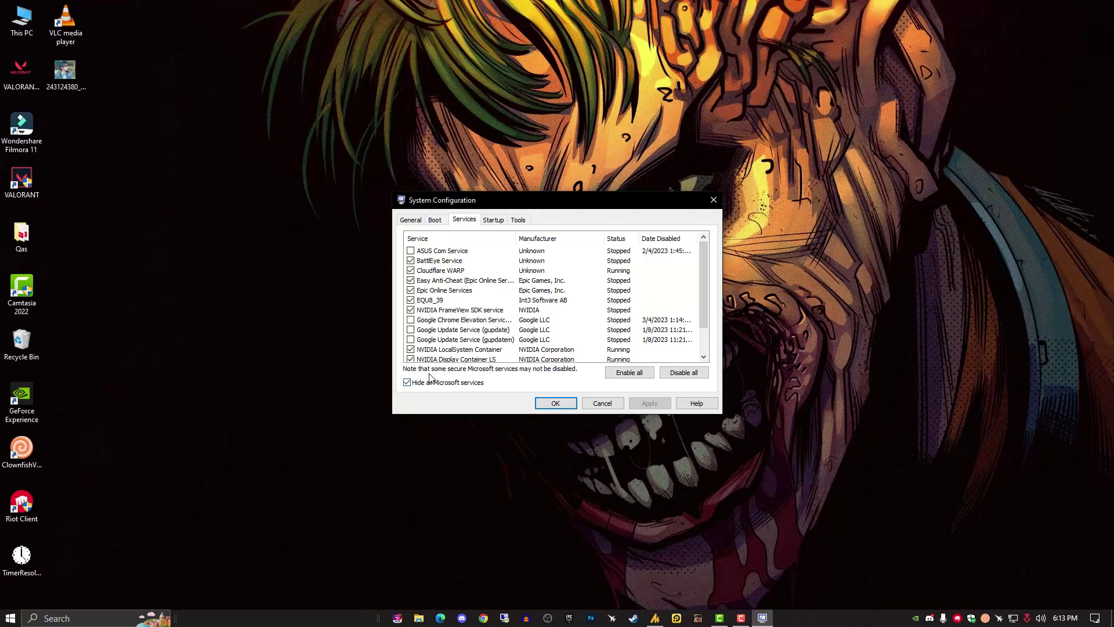
{"action": "scroll", "coordinate": [486, 331], "scroll_direction": "down", "scroll_amount": 1}
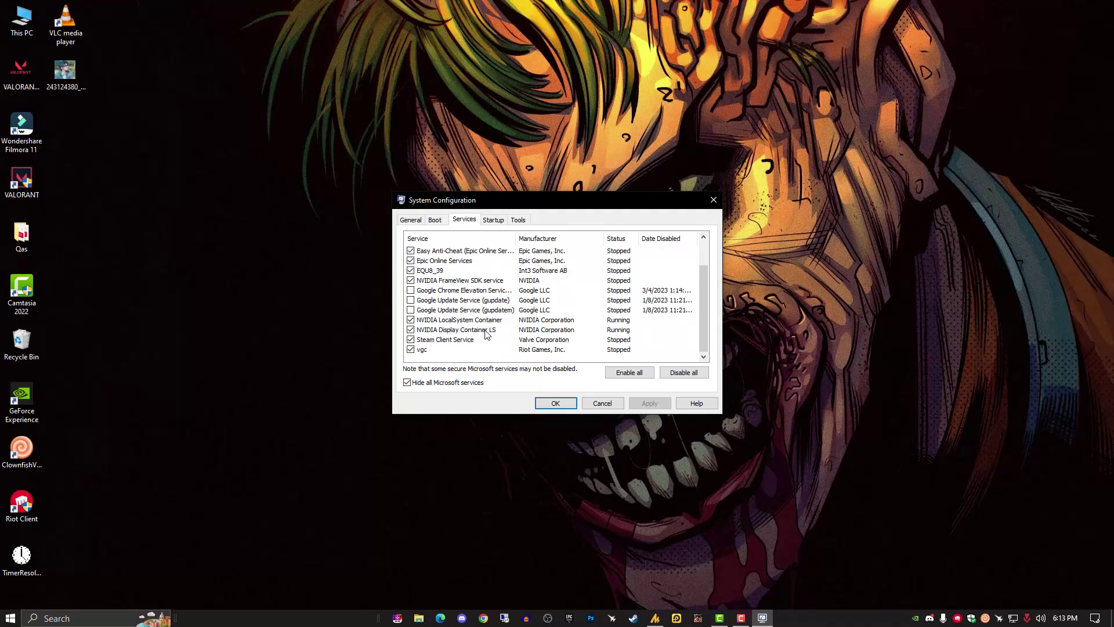
{"action": "left_click", "coordinate": [475, 351]}
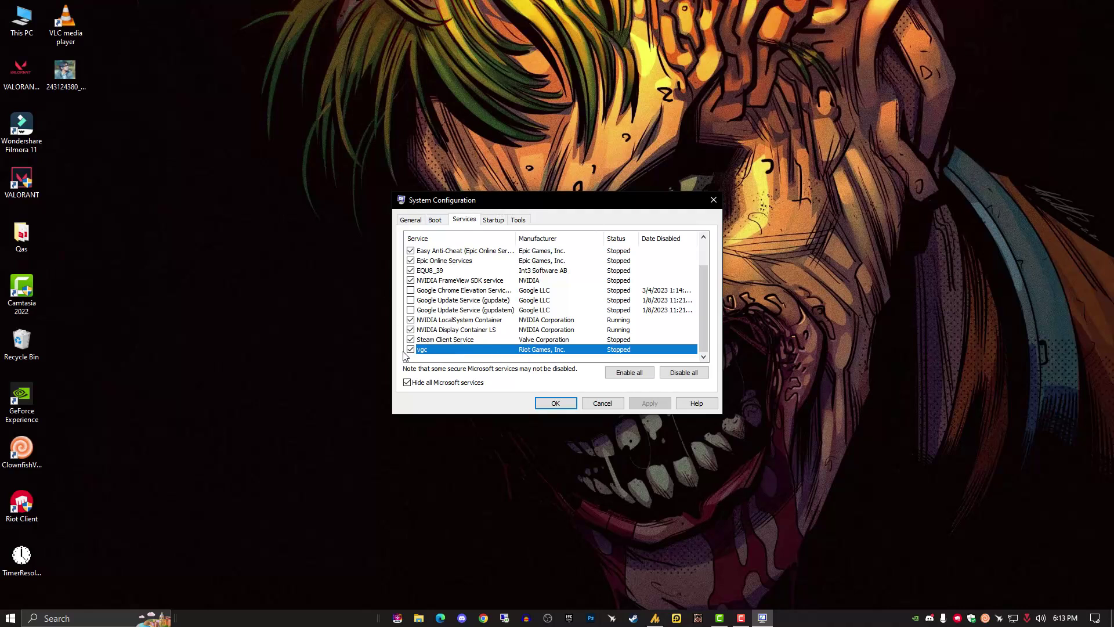
{"action": "left_click", "coordinate": [557, 405]}
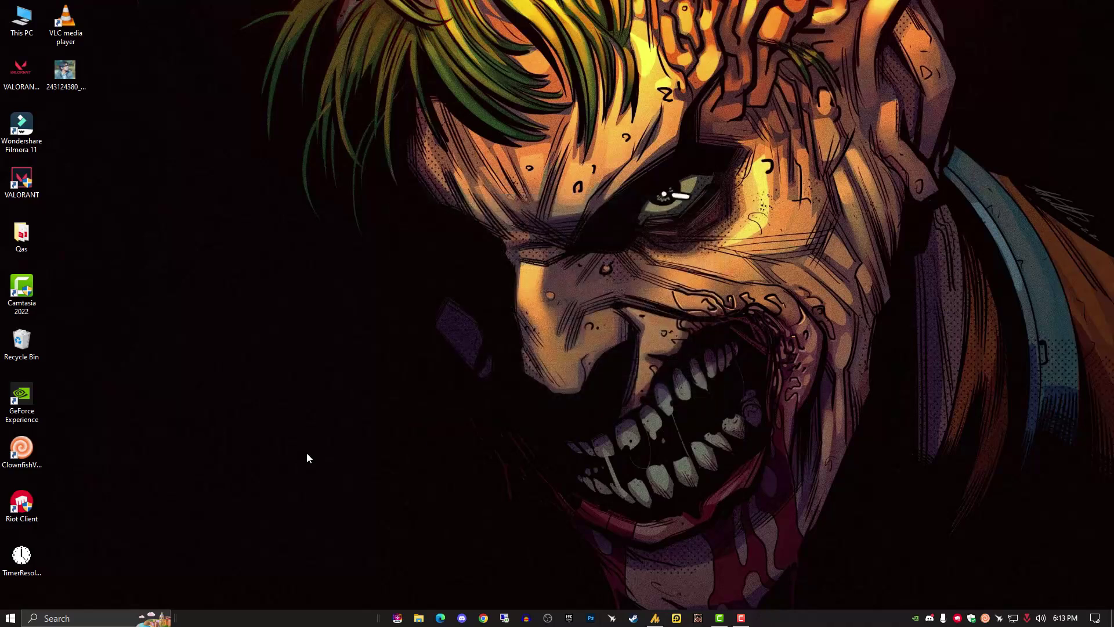
Launch the Services console and move through the list to the vgc service
{"action": "key", "text": "super"}
{"action": "type", "text": "services"}
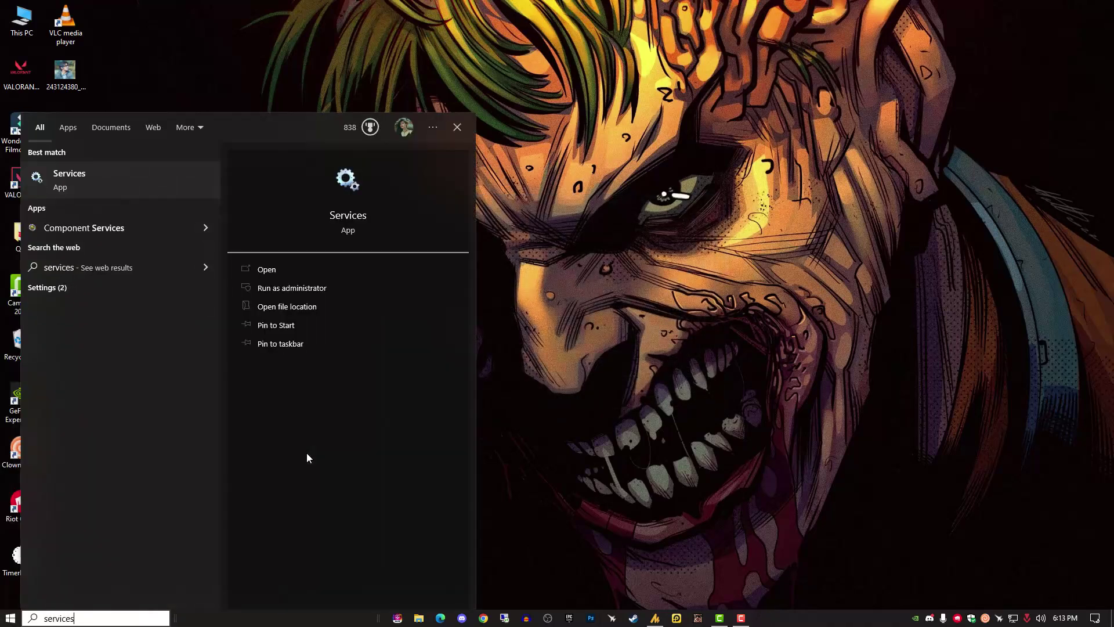
{"action": "key", "text": "Return"}
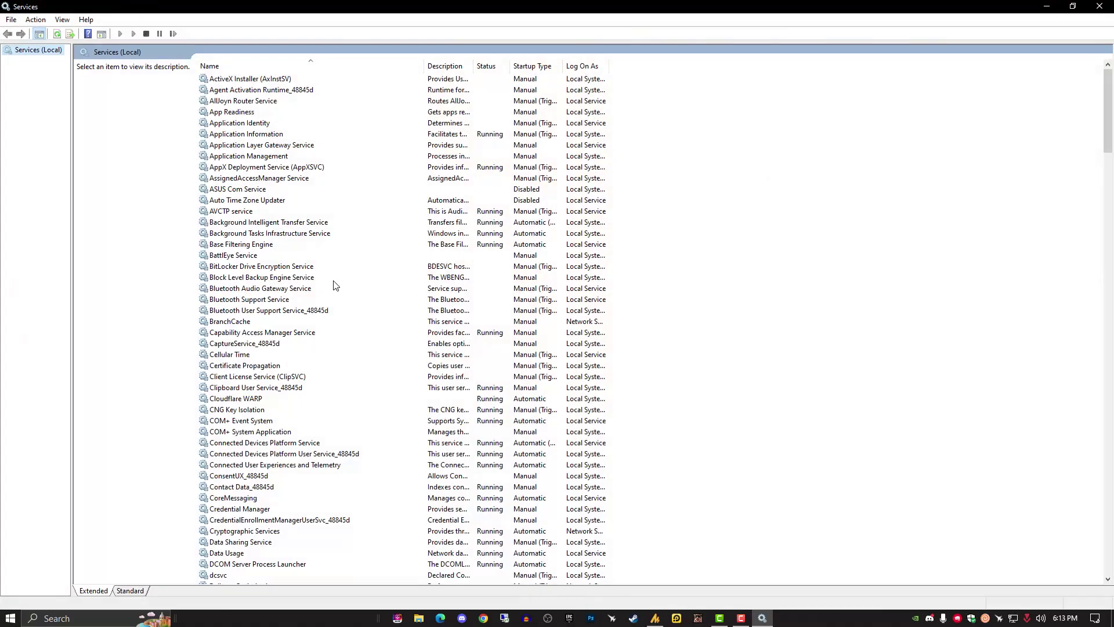
{"action": "left_click", "coordinate": [249, 299]}
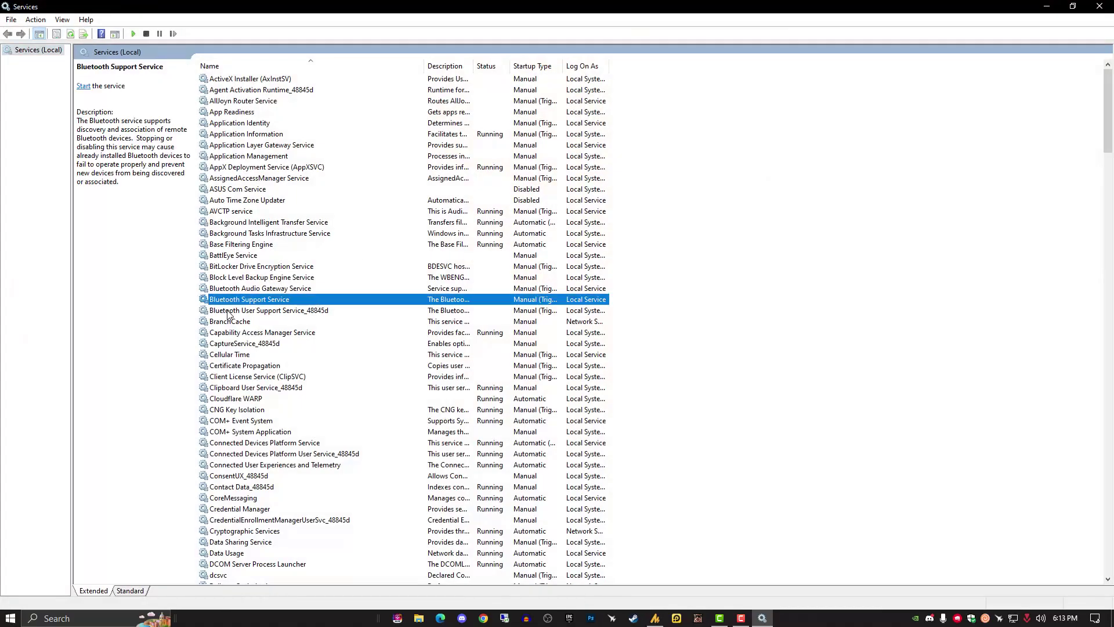
{"action": "key", "text": "s"}
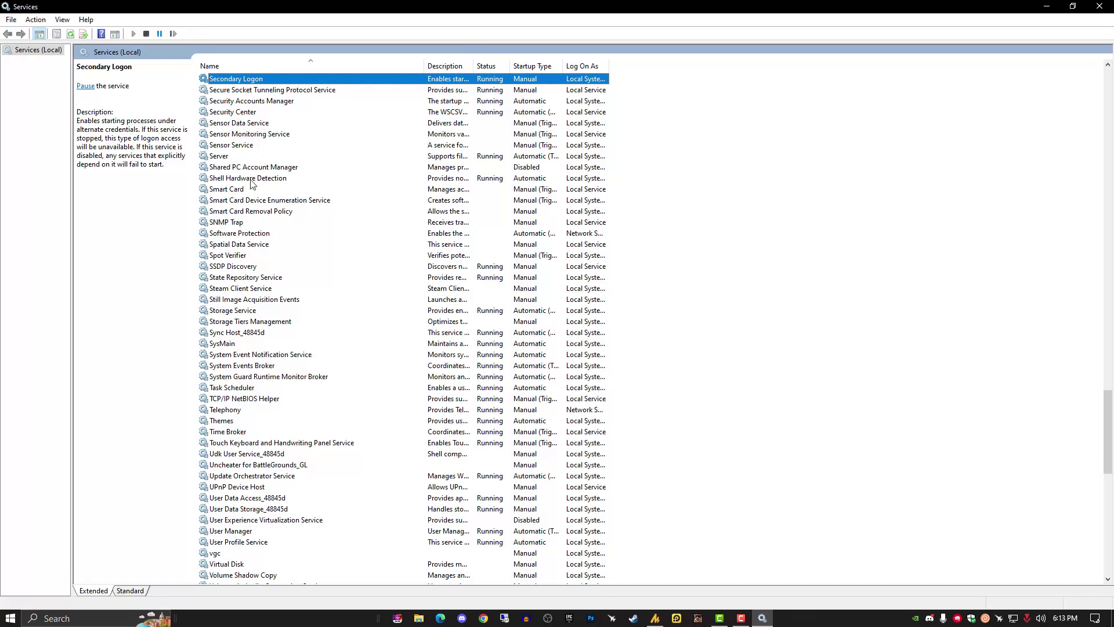
{"action": "key", "text": "Down"}
{"action": "key", "text": "Down"}
{"action": "key", "text": "Down"}
{"action": "key", "text": "Down"}
{"action": "key", "text": "Down"}
{"action": "key", "text": "Down"}
{"action": "key", "text": "Down"}
{"action": "key", "text": "Down"}
{"action": "key", "text": "Down"}
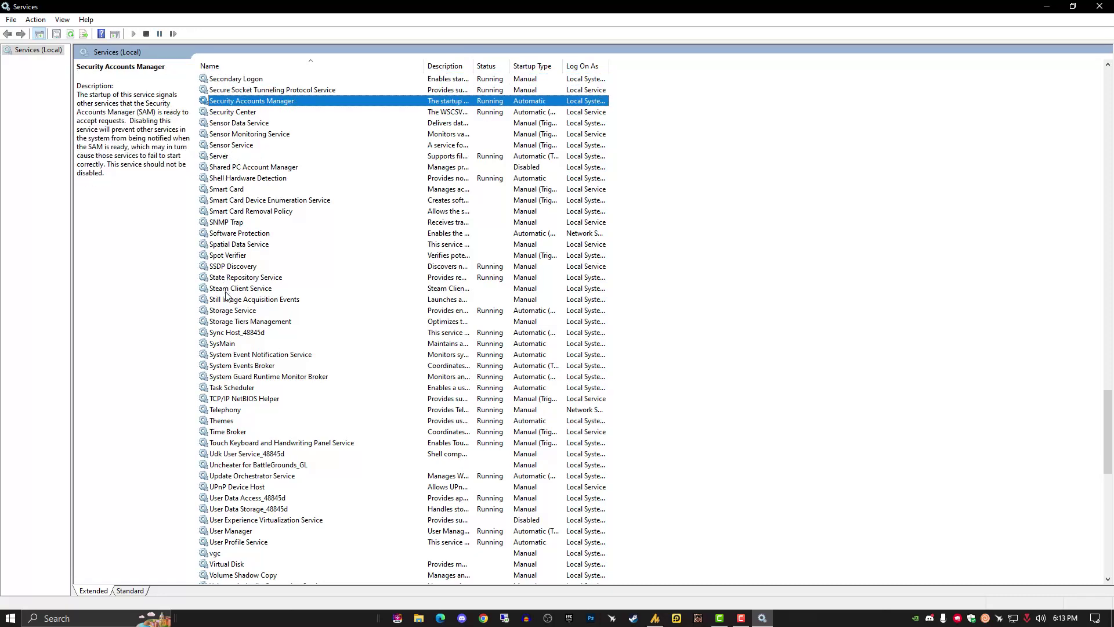
{"action": "key", "text": "Down"}
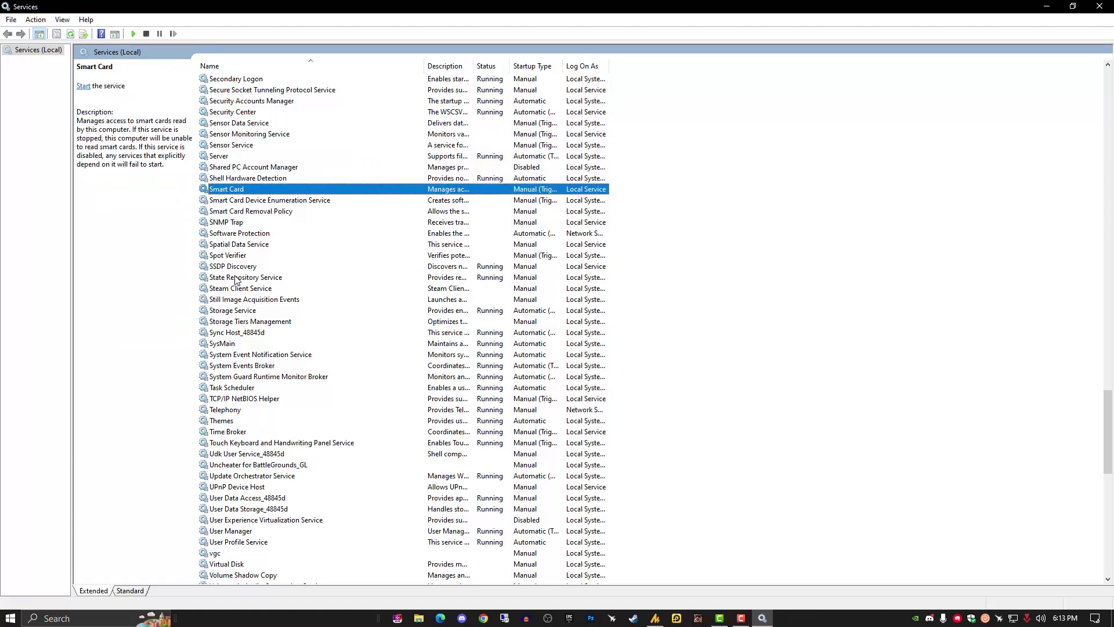
{"action": "scroll", "coordinate": [235, 277], "scroll_direction": "up", "scroll_amount": 5}
{"action": "left_click", "coordinate": [232, 146]}
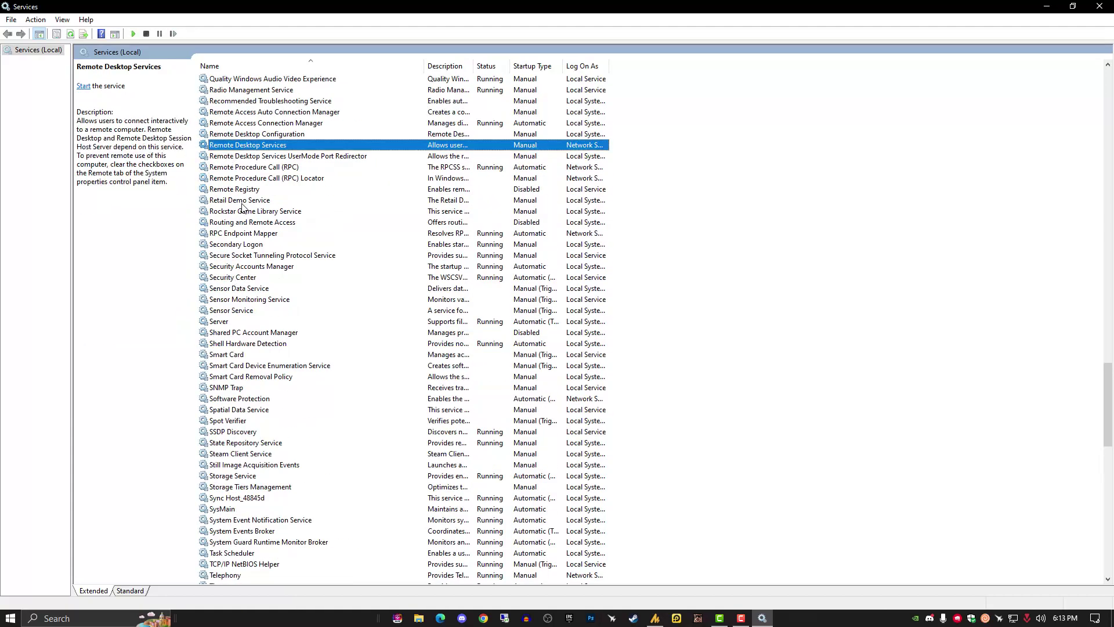
{"action": "scroll", "coordinate": [247, 220], "scroll_direction": "up", "scroll_amount": 3}
{"action": "key", "text": "v"}
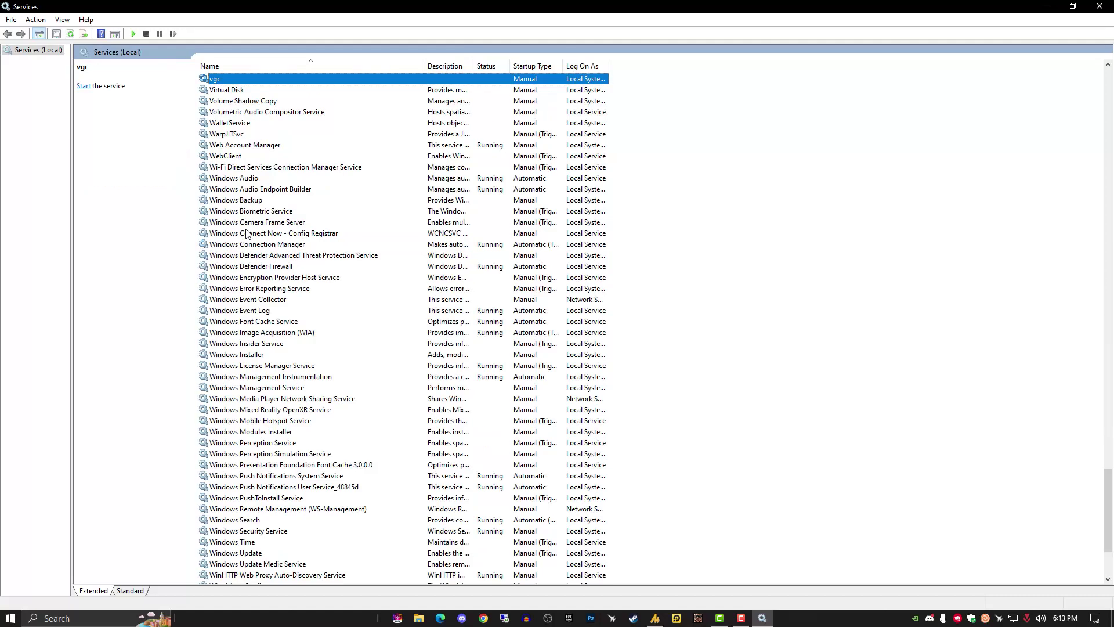
{"action": "scroll", "coordinate": [240, 177], "scroll_direction": "up", "scroll_amount": 1}
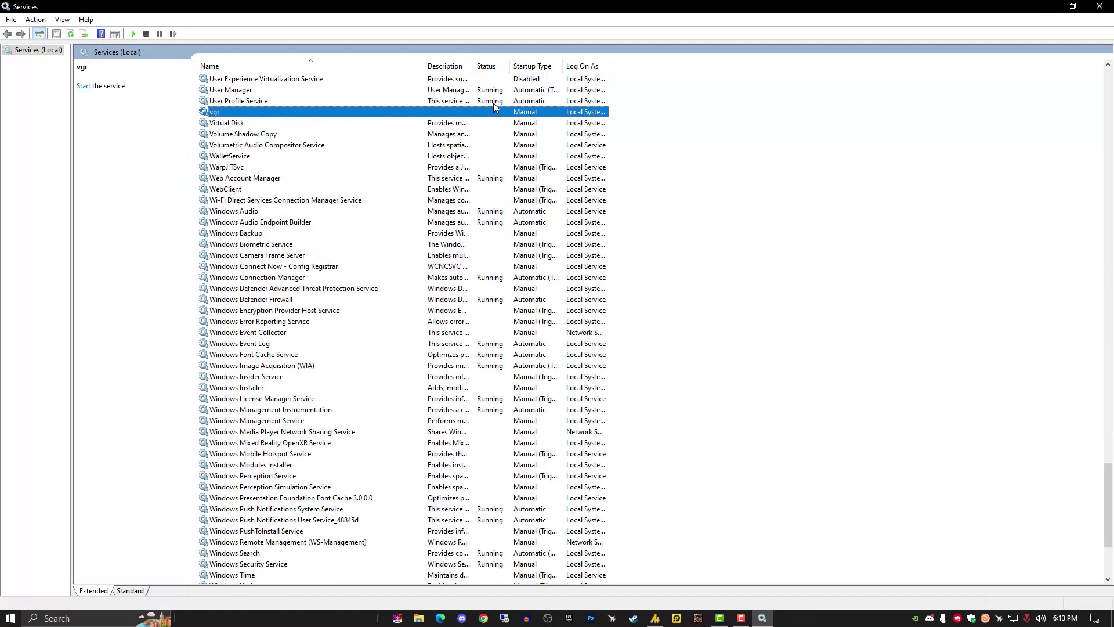
{"action": "right_click", "coordinate": [306, 102]}
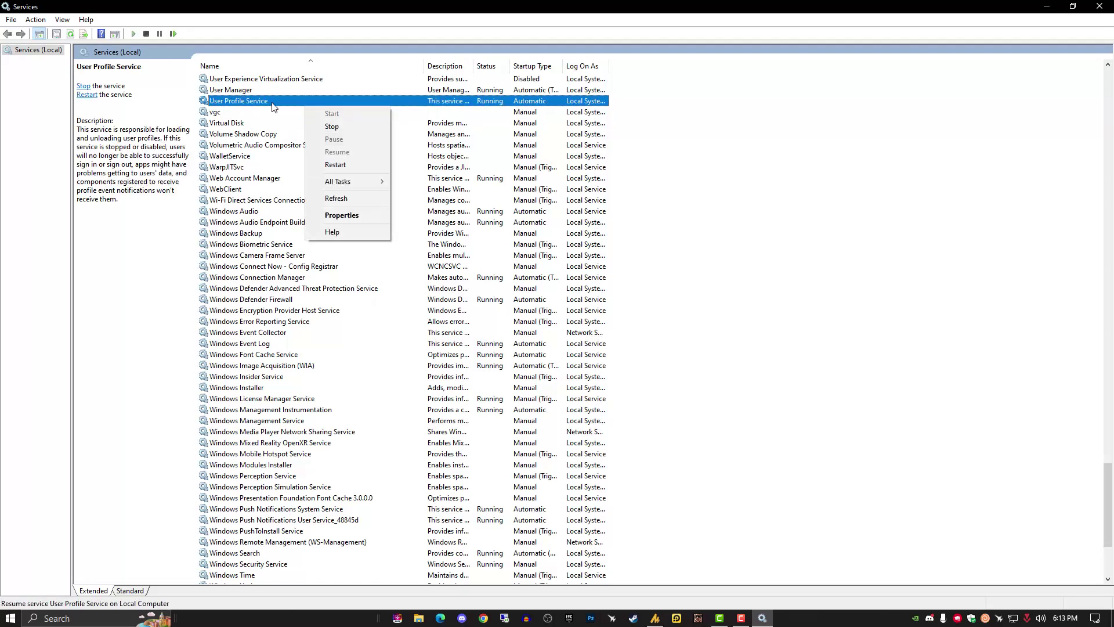
Open the vgc service's Properties and leave its startup type on Manual
{"action": "left_click", "coordinate": [248, 113]}
{"action": "right_click", "coordinate": [250, 110]}
{"action": "left_click", "coordinate": [303, 220]}
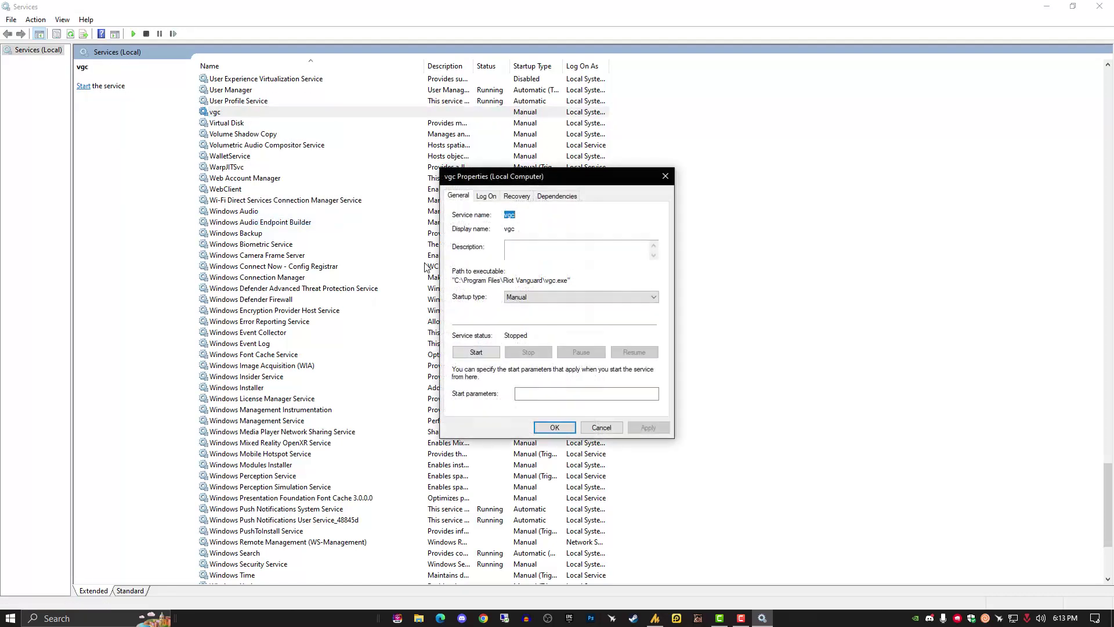
{"action": "left_click", "coordinate": [550, 297]}
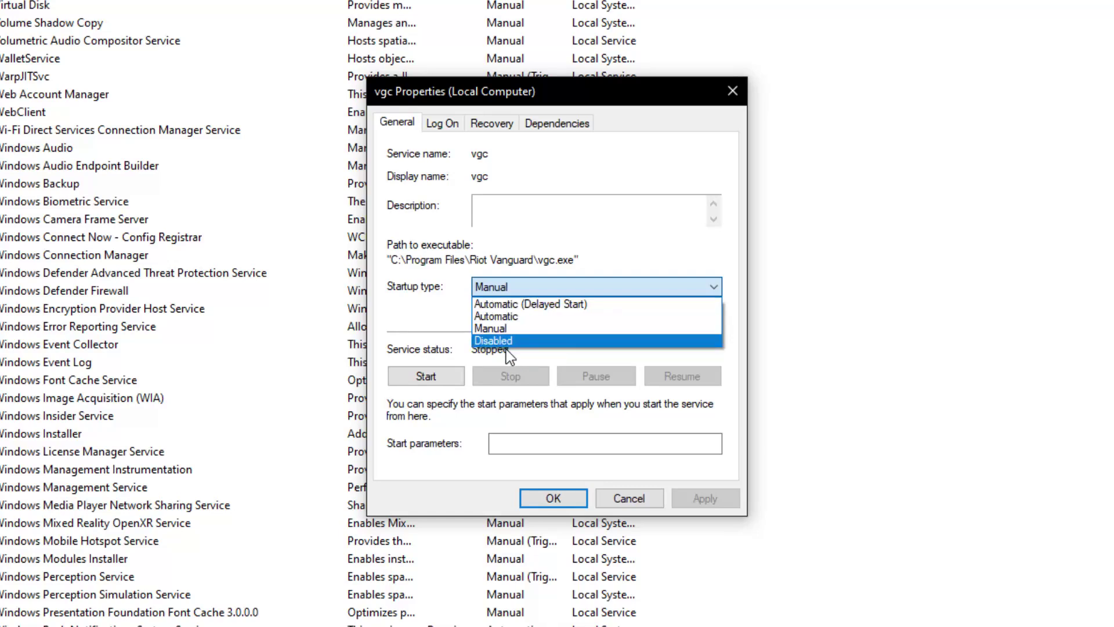
{"action": "left_click", "coordinate": [429, 324]}
Review vgc's Log On, Recovery and Dependencies tabs, then accept the dialog with OK
{"action": "left_click", "coordinate": [436, 128]}
{"action": "left_click", "coordinate": [486, 125]}
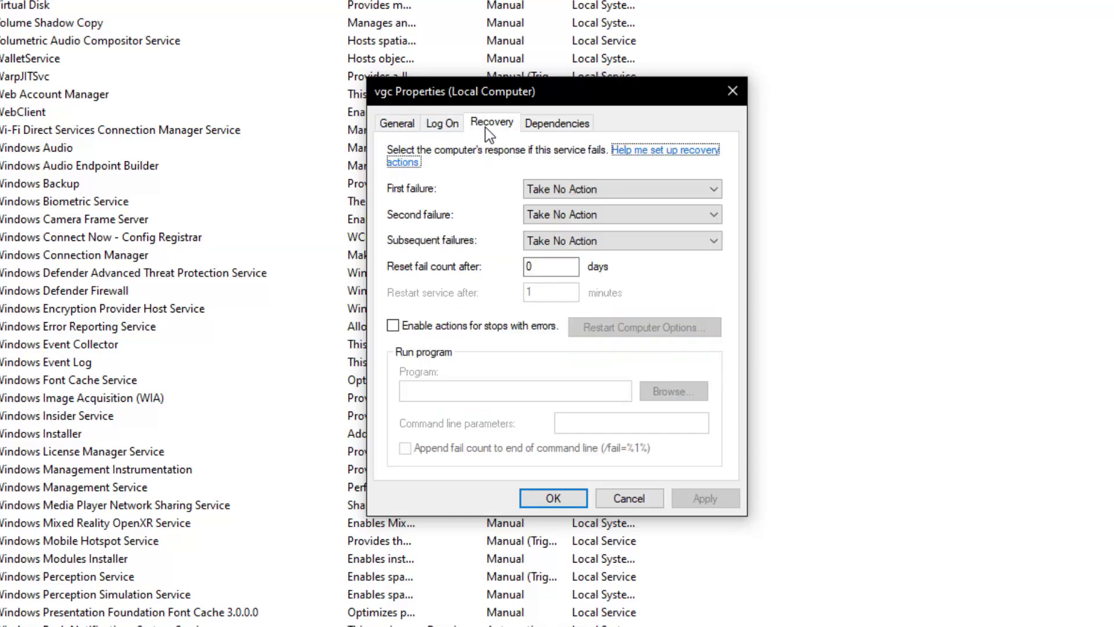
{"action": "left_click", "coordinate": [554, 123]}
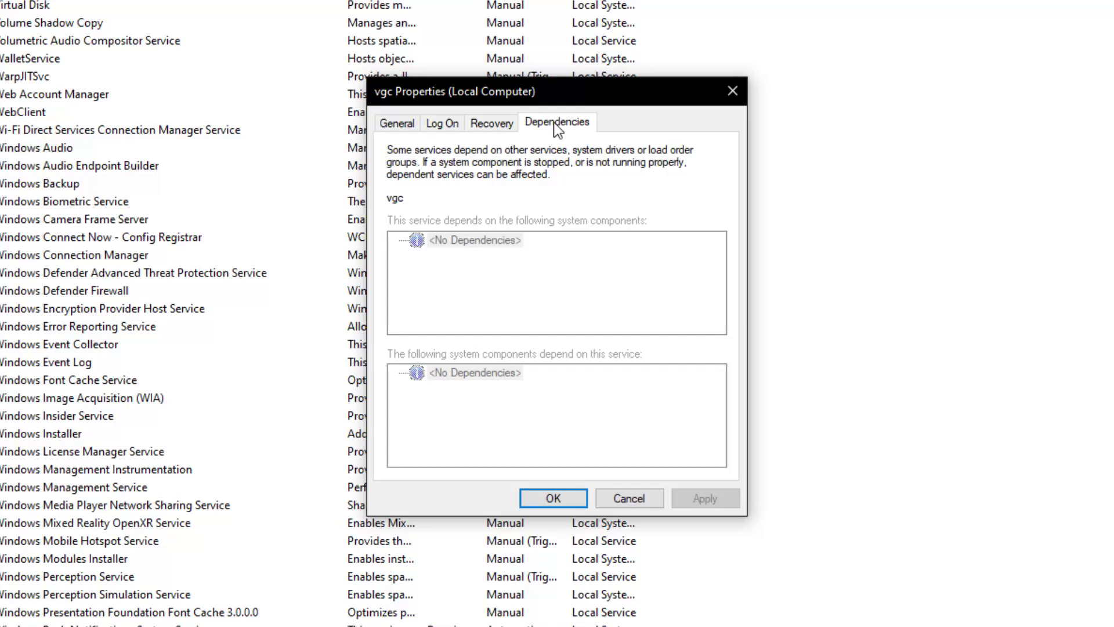
{"action": "left_click", "coordinate": [493, 125]}
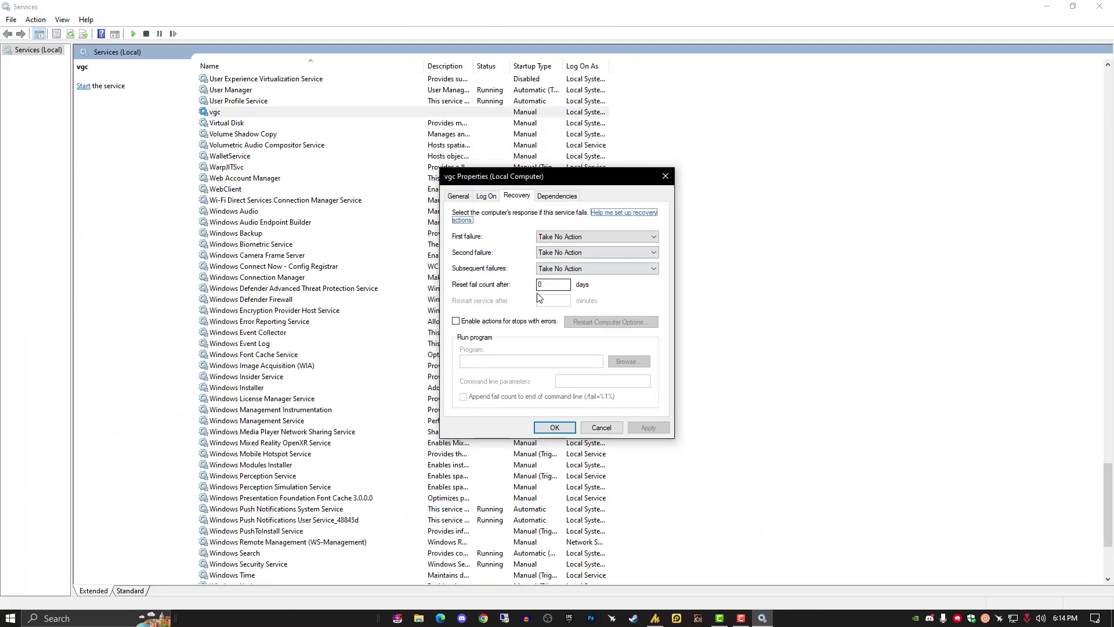
{"action": "left_click", "coordinate": [554, 427]}
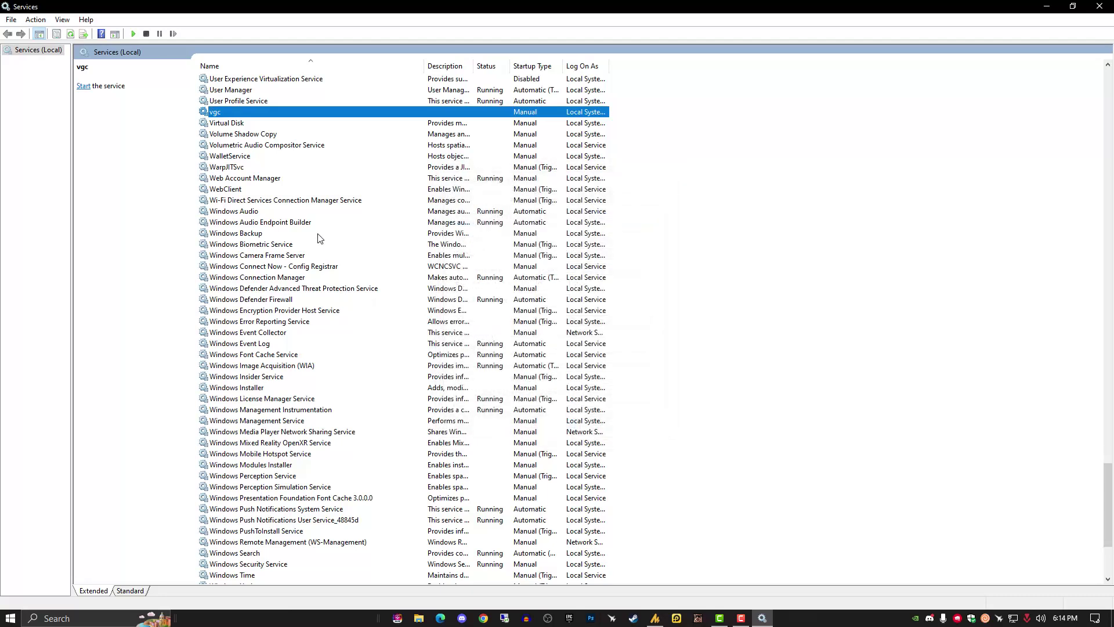
Close Services, run Command Prompt as administrator maximized, and type 'net start vgk'
{"action": "key", "text": "alt+F4"}
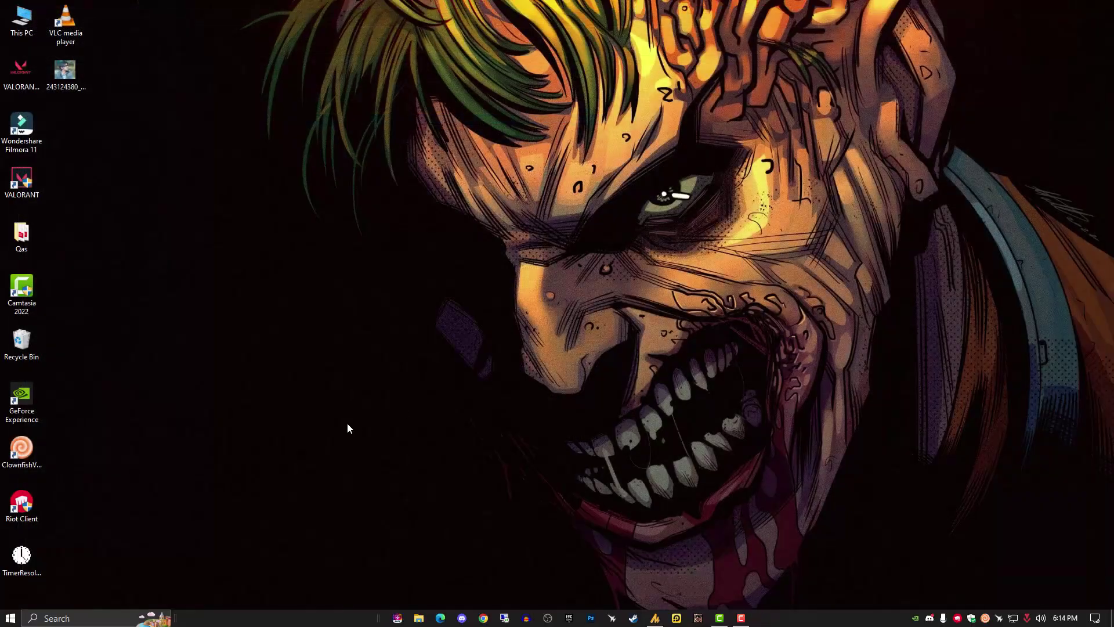
{"action": "key", "text": "super"}
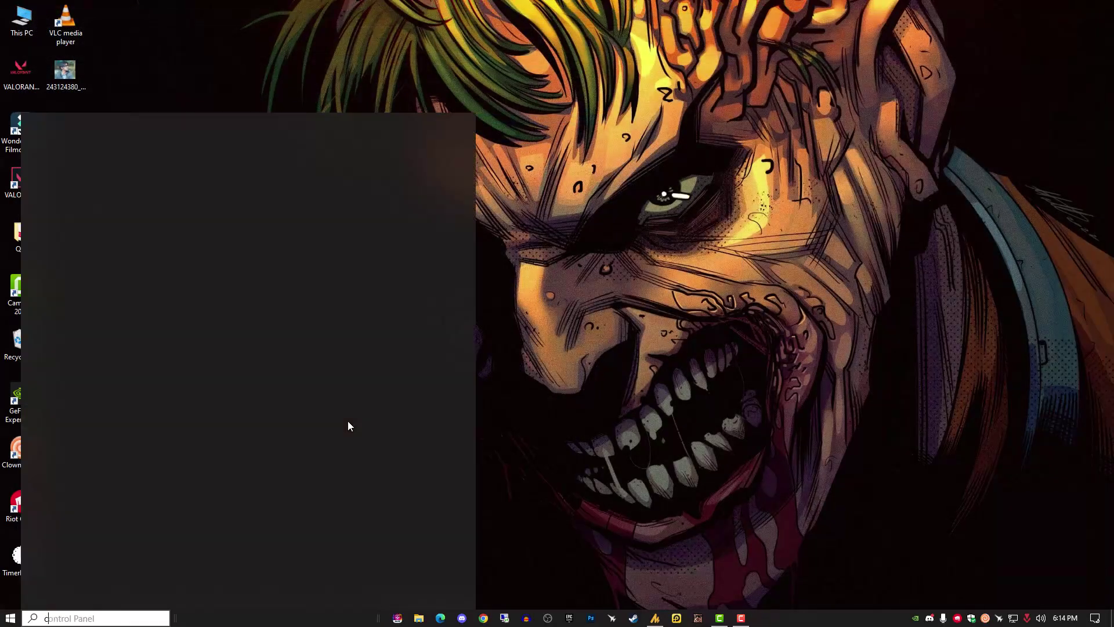
{"action": "type", "text": "cmd"}
{"action": "key", "text": "shift+F10"}
{"action": "key", "text": "Return"}
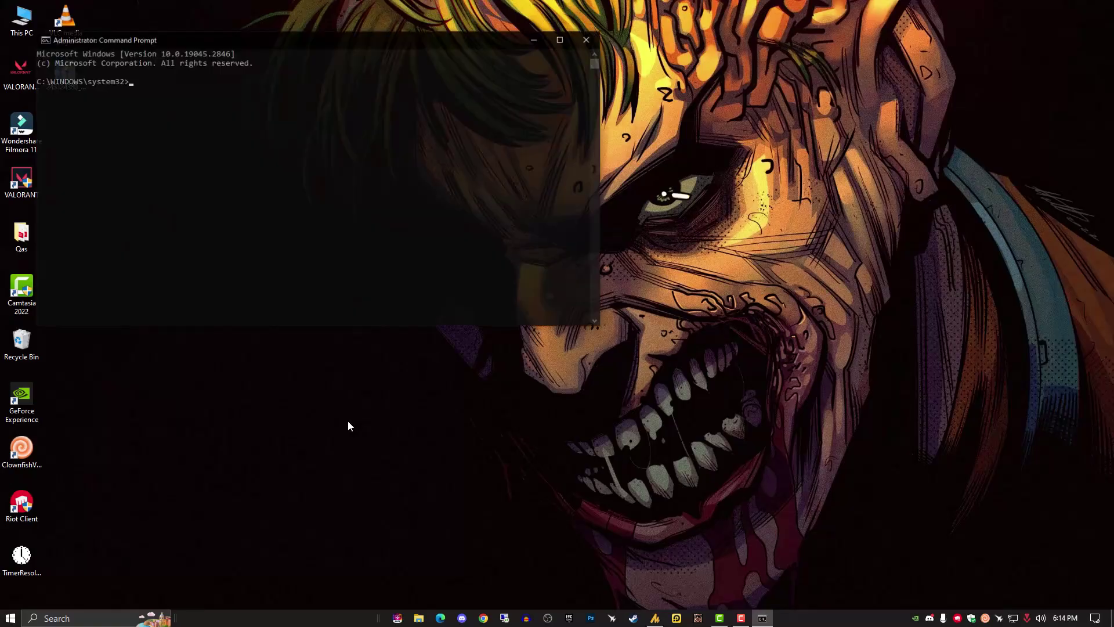
{"action": "left_click", "coordinate": [561, 39]}
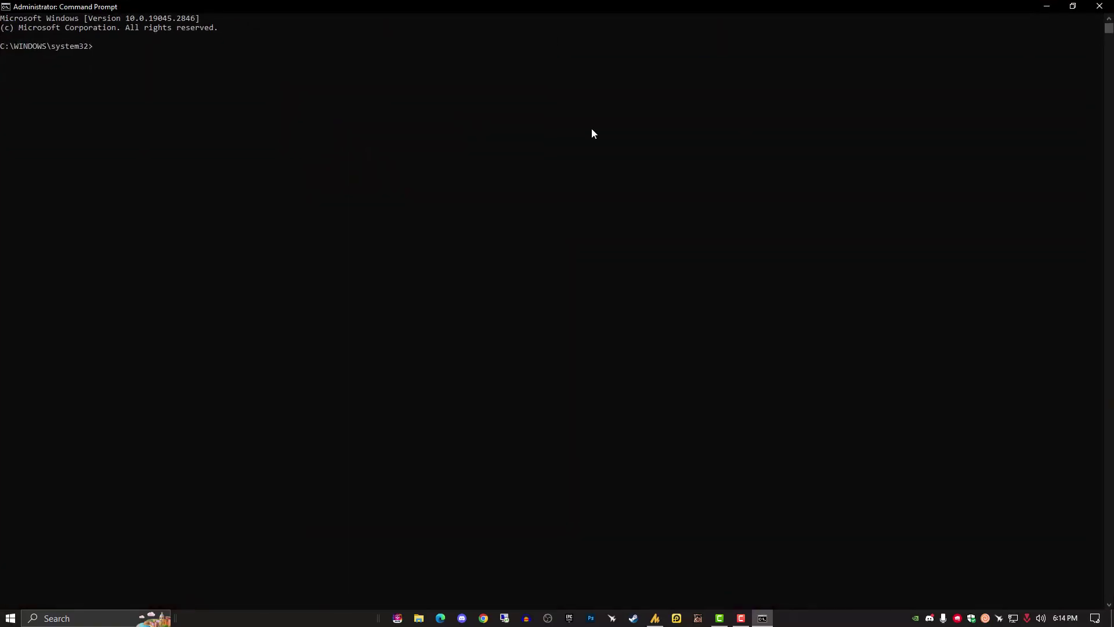
{"action": "type", "text": "net start vgk"}
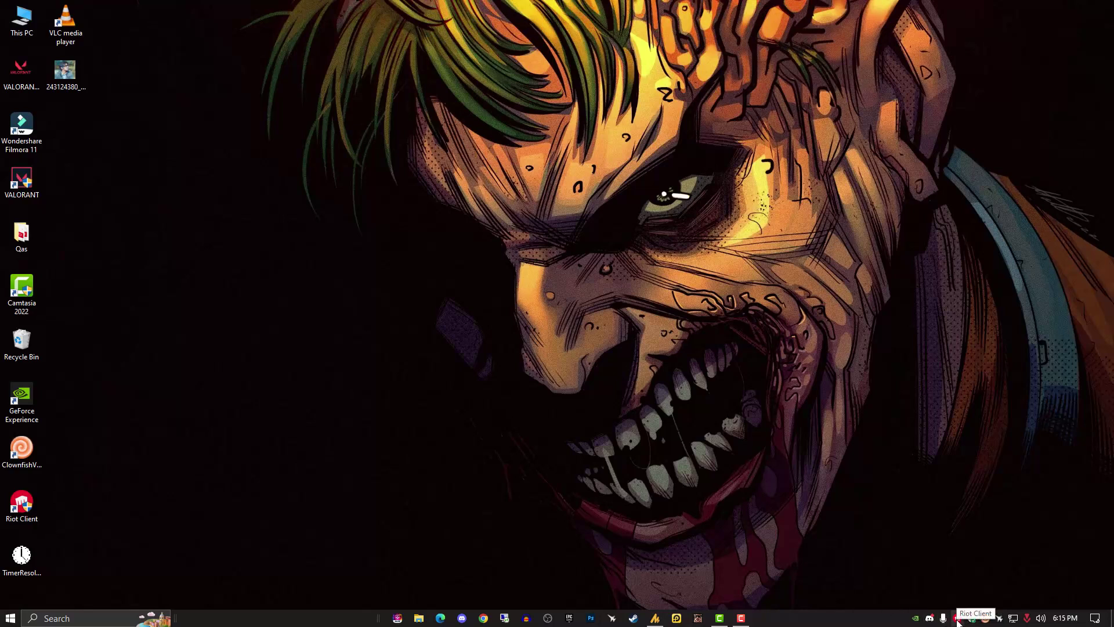
Uninstall Riot Vanguard from its tray icon menu and confirm the removal with Yes
{"action": "right_click", "coordinate": [1027, 620]}
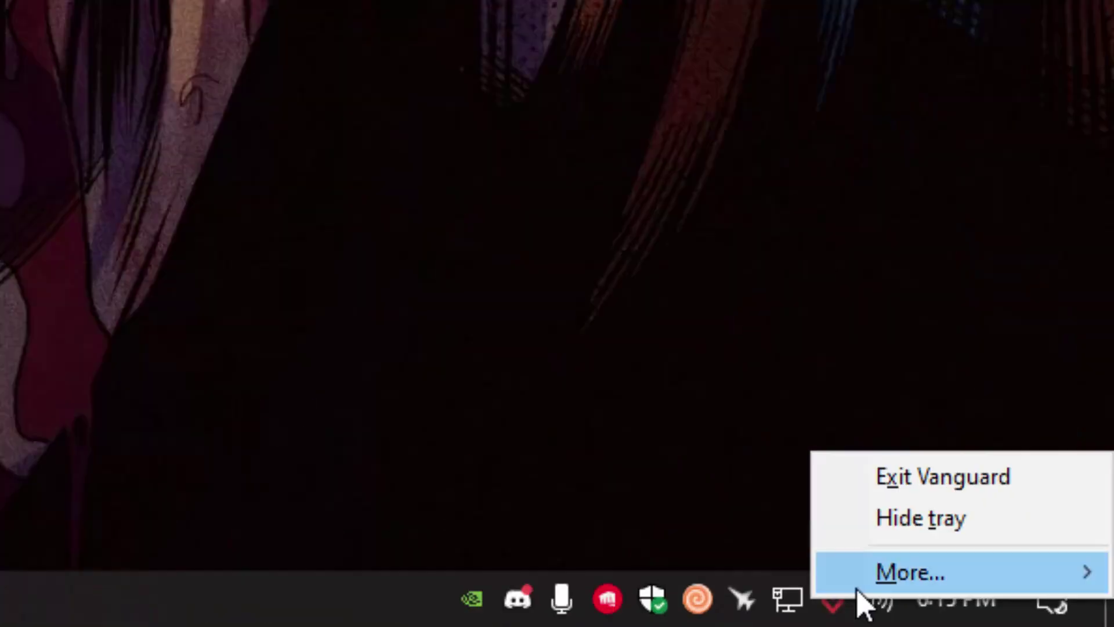
{"action": "mouse_move", "coordinate": [1052, 611]}
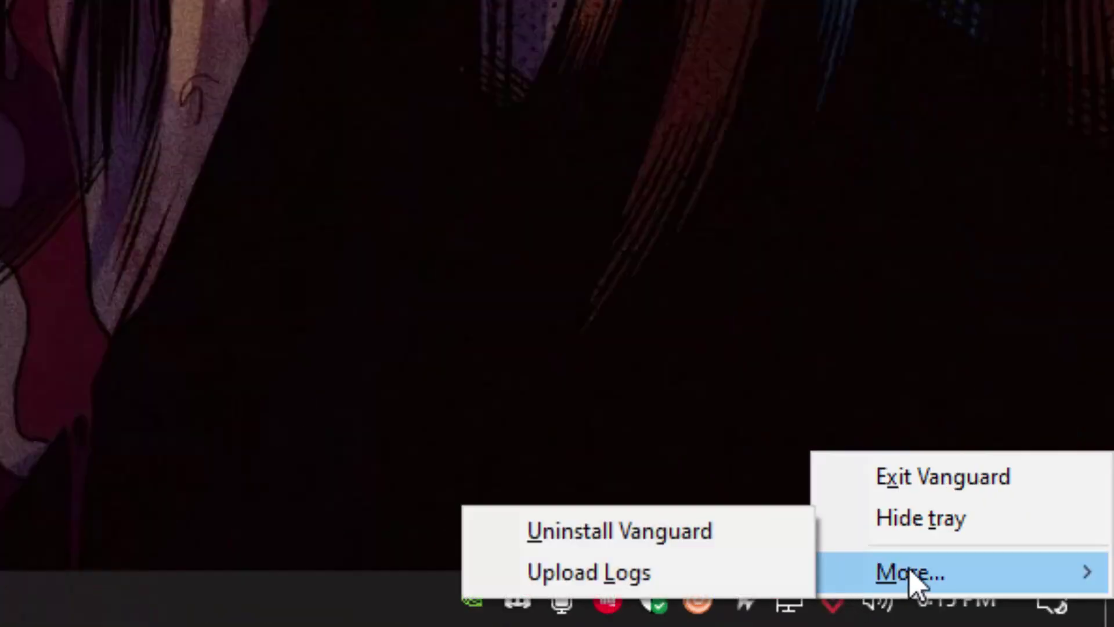
{"action": "left_click", "coordinate": [837, 613]}
{"action": "right_click", "coordinate": [839, 615]}
{"action": "mouse_move", "coordinate": [878, 590]}
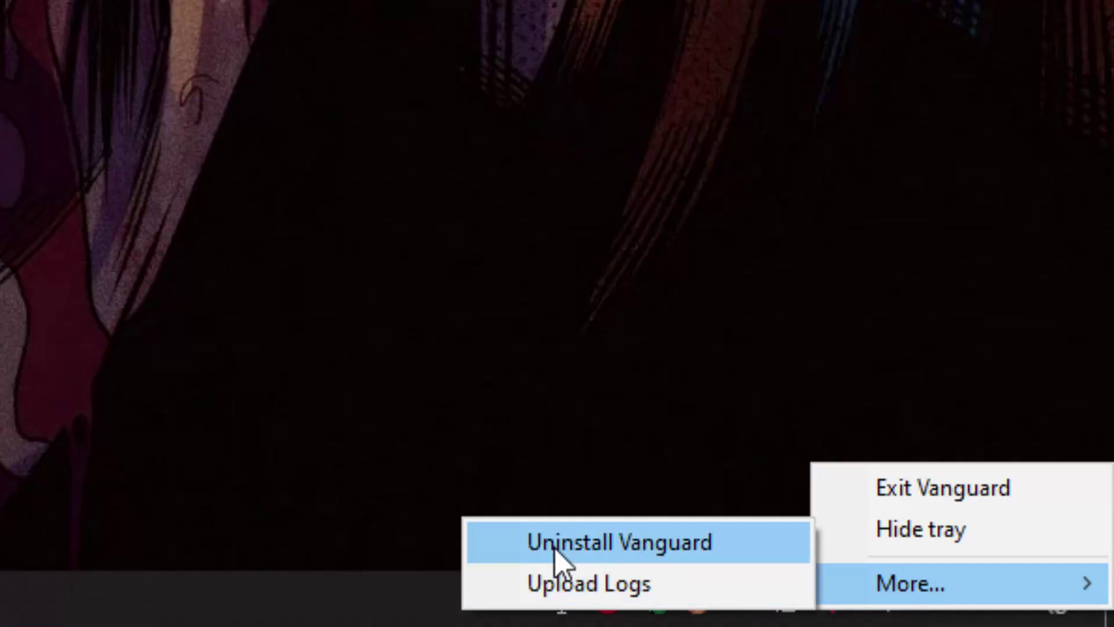
{"action": "left_click", "coordinate": [718, 550]}
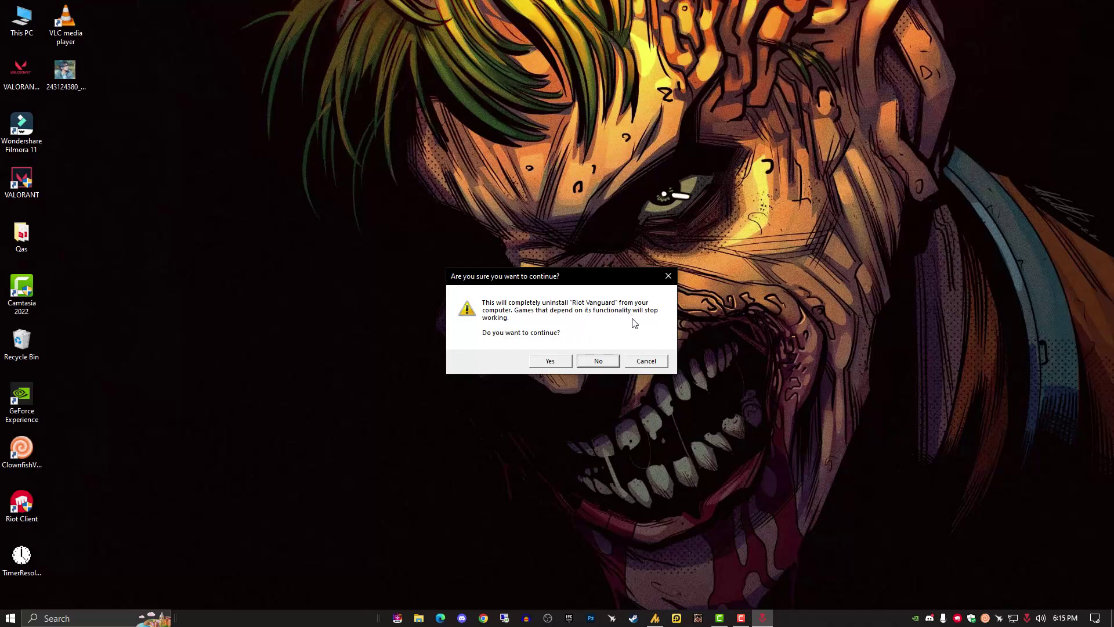
{"action": "left_click", "coordinate": [550, 361]}
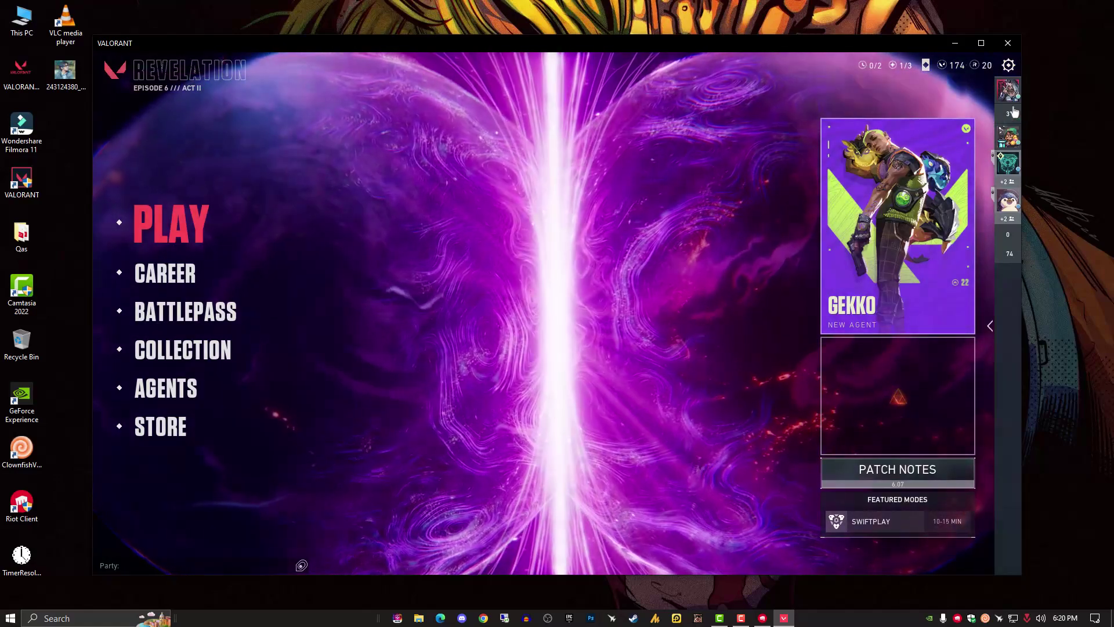
Open VALORANT's Video settings and keep NVIDIA Reflex Low Latency on On + Boost
{"action": "mouse_move", "coordinate": [977, 231]}
{"action": "left_click", "coordinate": [1009, 65]}
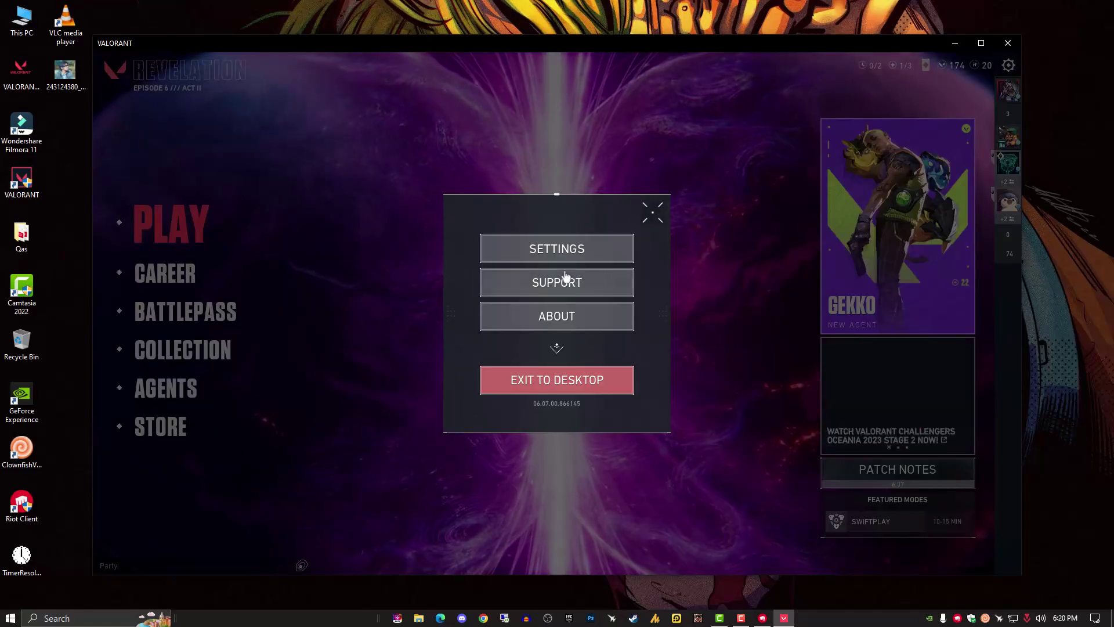
{"action": "left_click", "coordinate": [555, 249]}
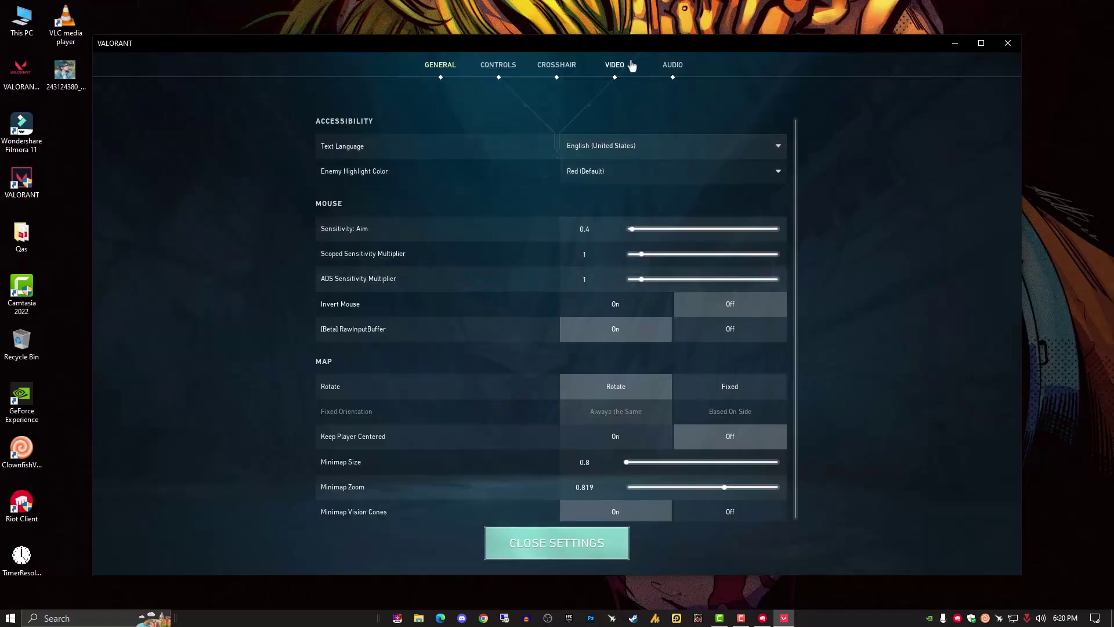
{"action": "left_click", "coordinate": [625, 67]}
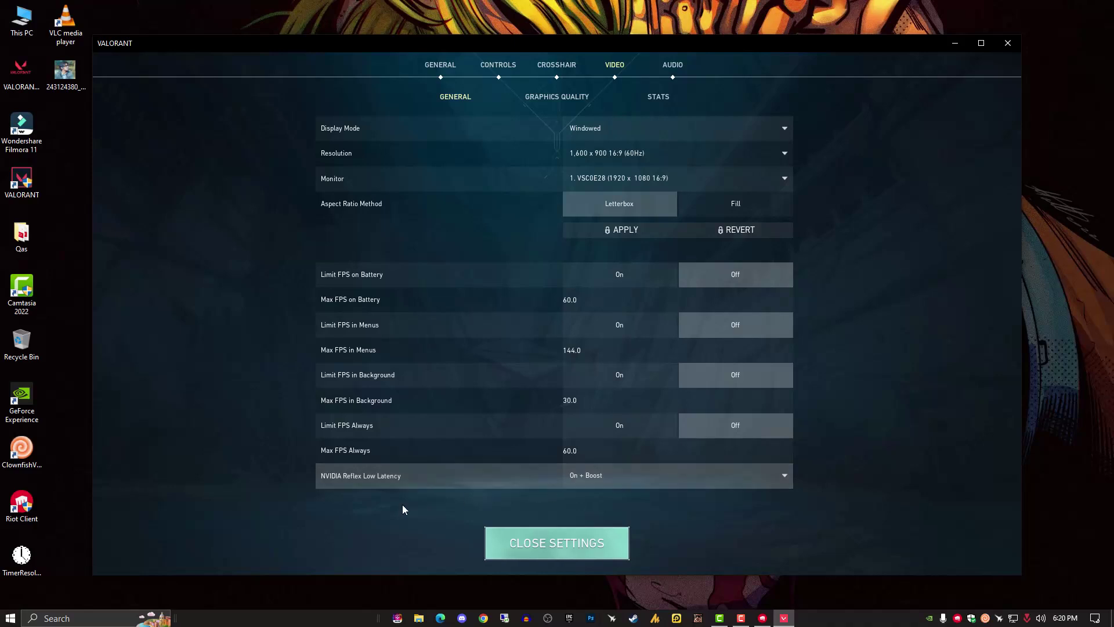
{"action": "left_click", "coordinate": [566, 475]}
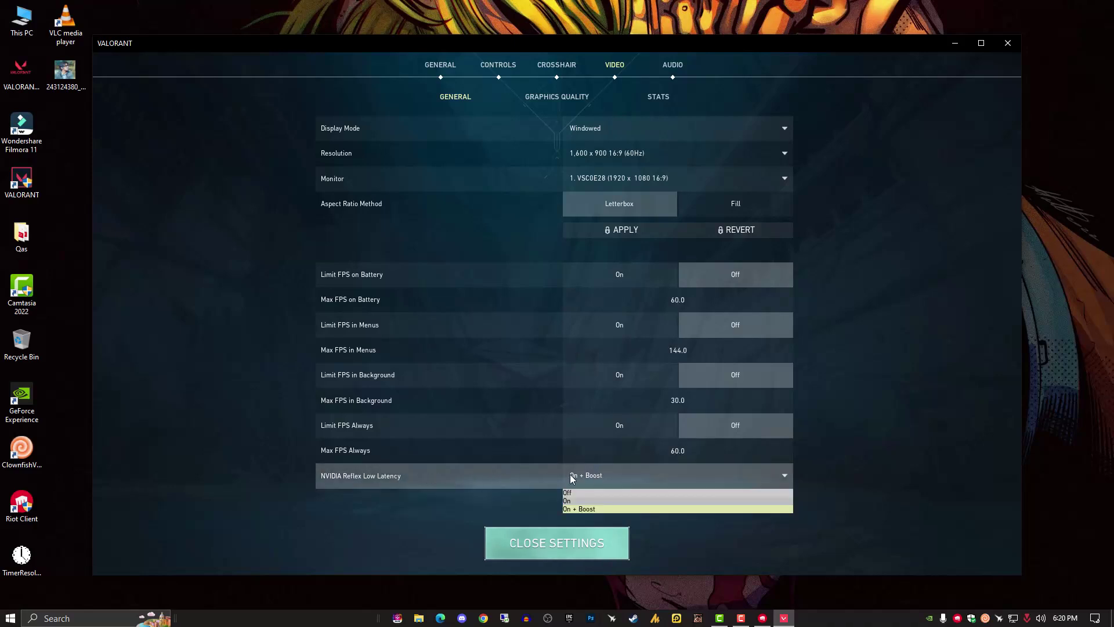
{"action": "left_click", "coordinate": [597, 509]}
Keep the resolution, set Display Mode to Windowed Fullscreen, and review Graphics Quality before returning to General
{"action": "left_click", "coordinate": [641, 154]}
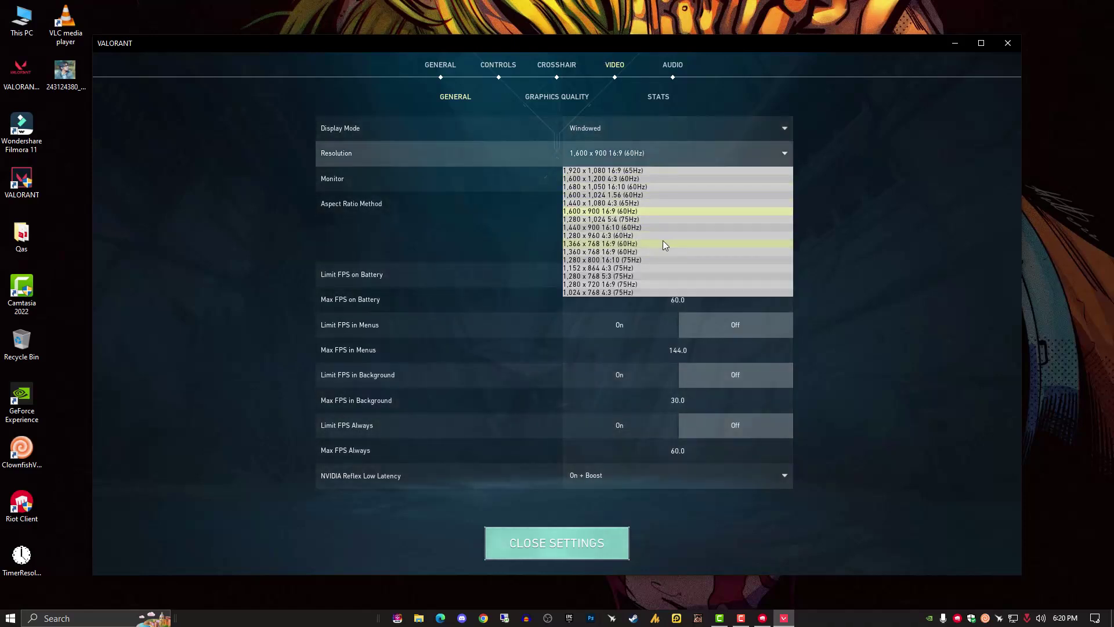
{"action": "left_click", "coordinate": [894, 230]}
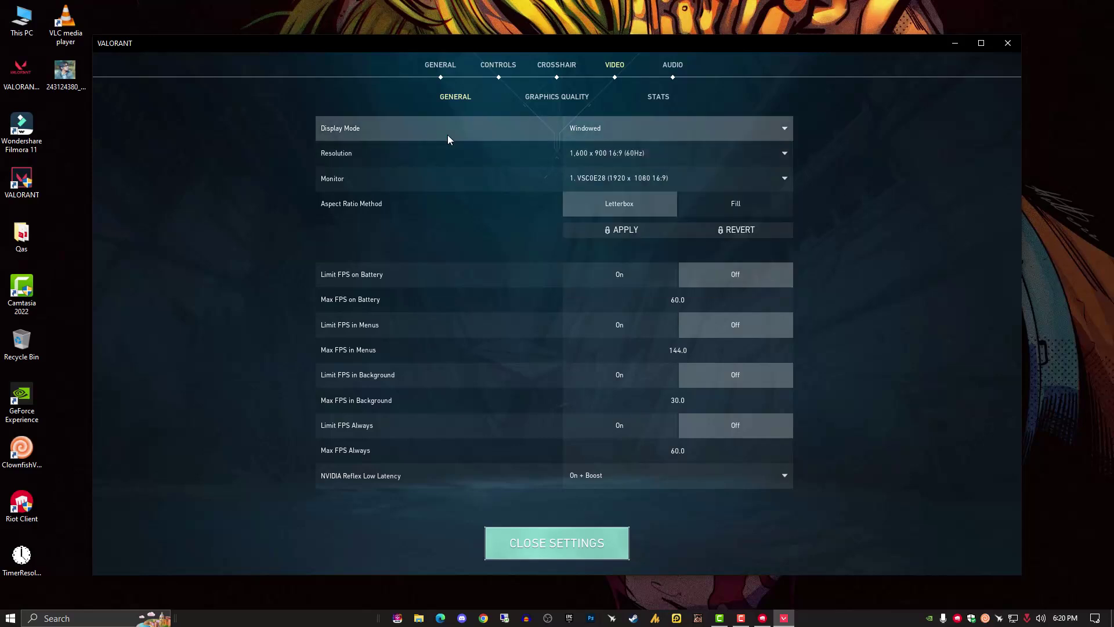
{"action": "left_click", "coordinate": [633, 130]}
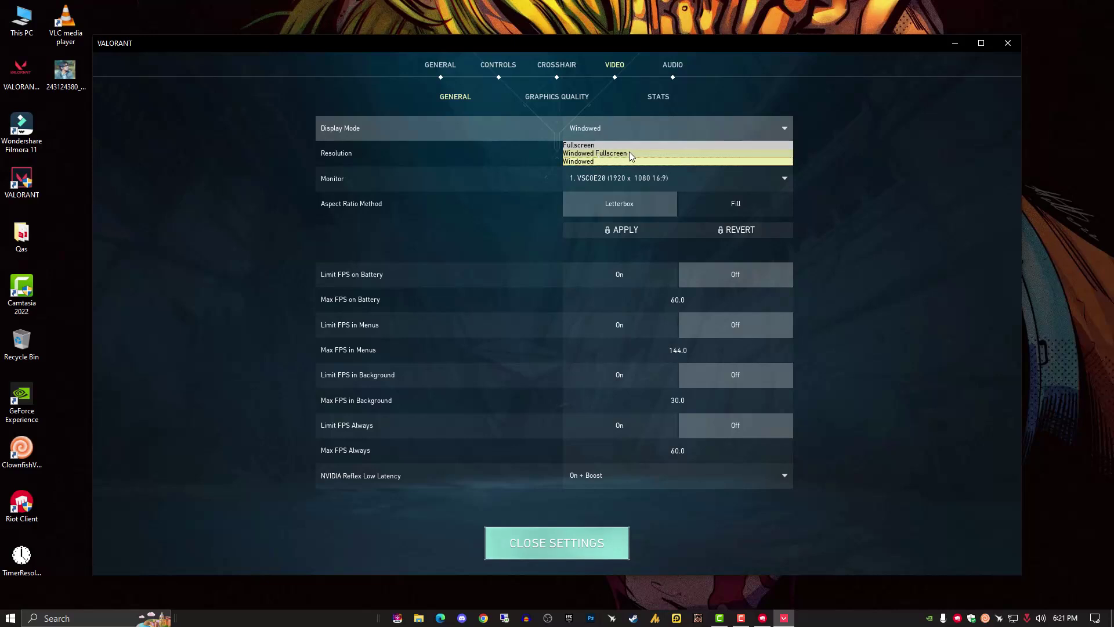
{"action": "left_click", "coordinate": [692, 152]}
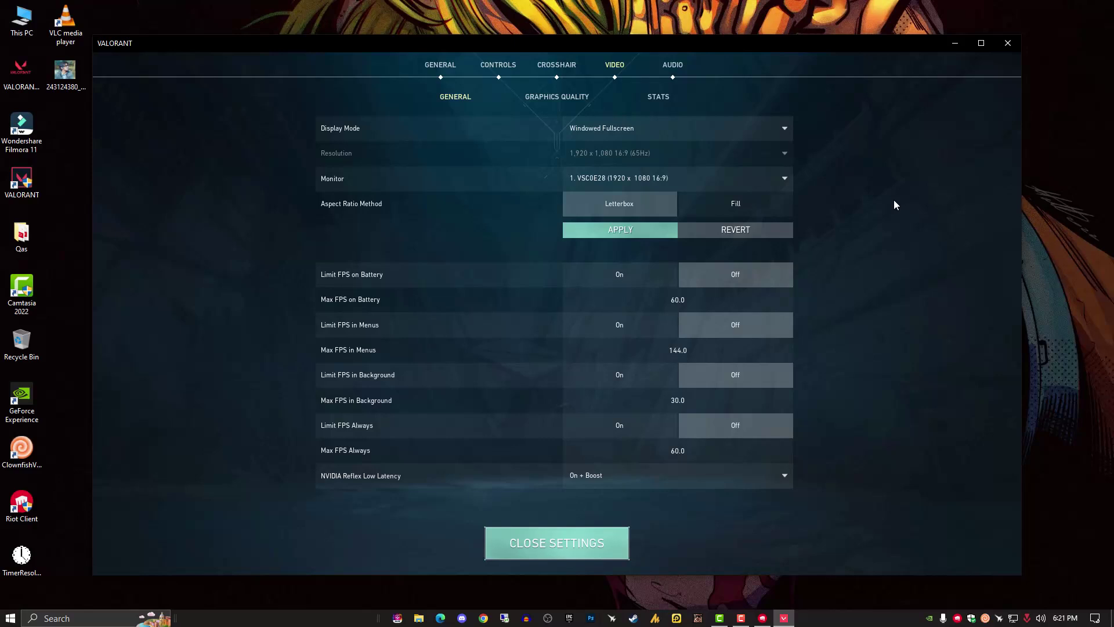
{"action": "left_click", "coordinate": [557, 97]}
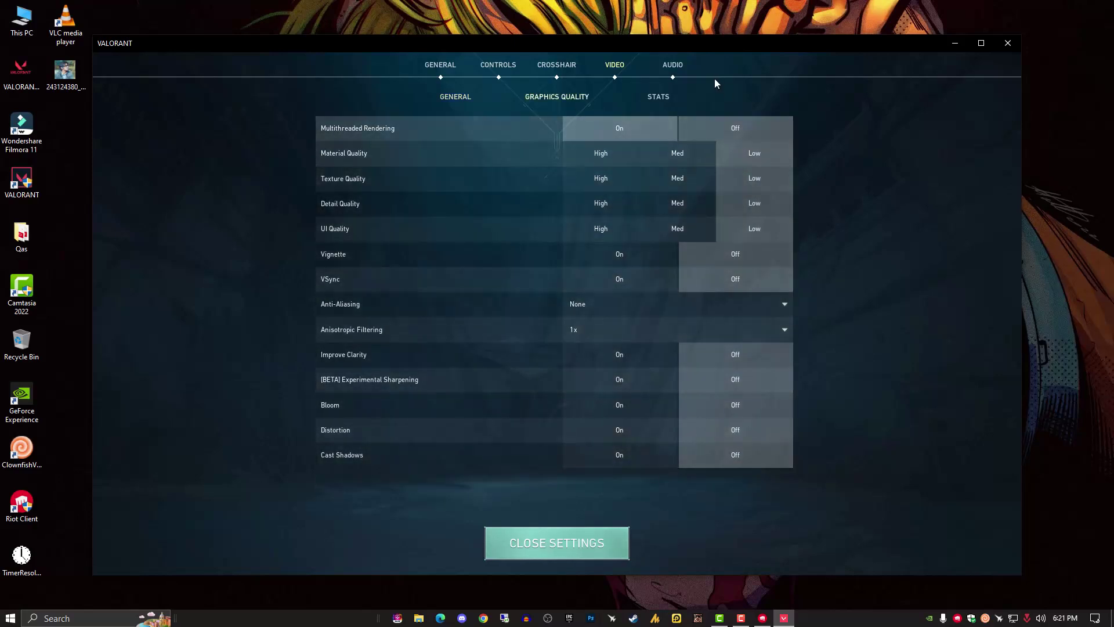
{"action": "left_click", "coordinate": [460, 74]}
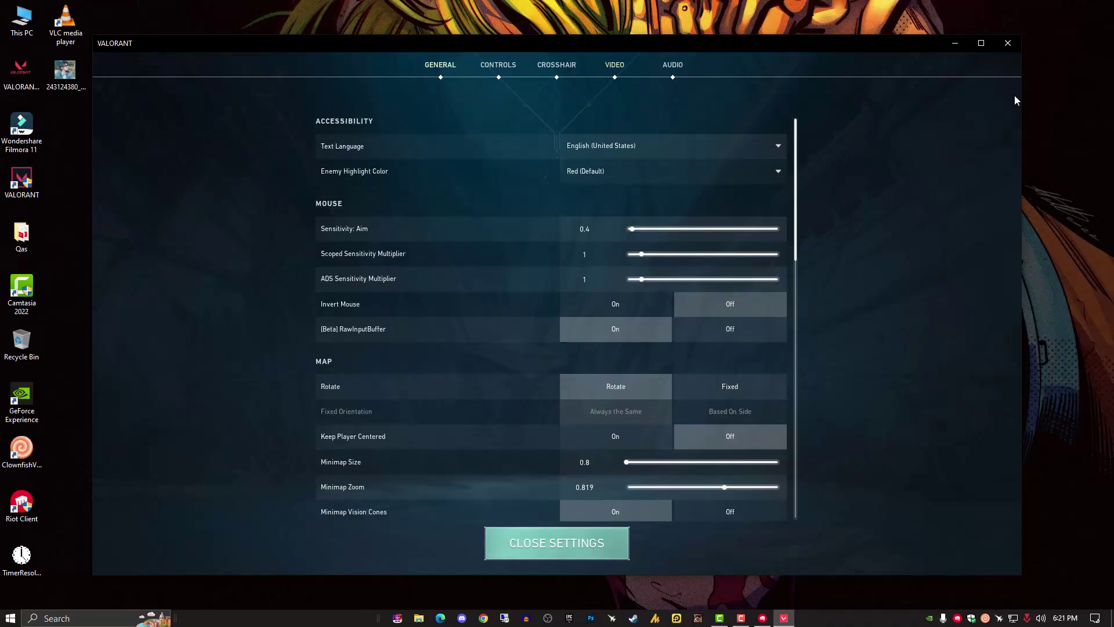
Close VALORANT and open Device Manager from This PC's system properties
{"action": "key", "text": "alt+F4"}
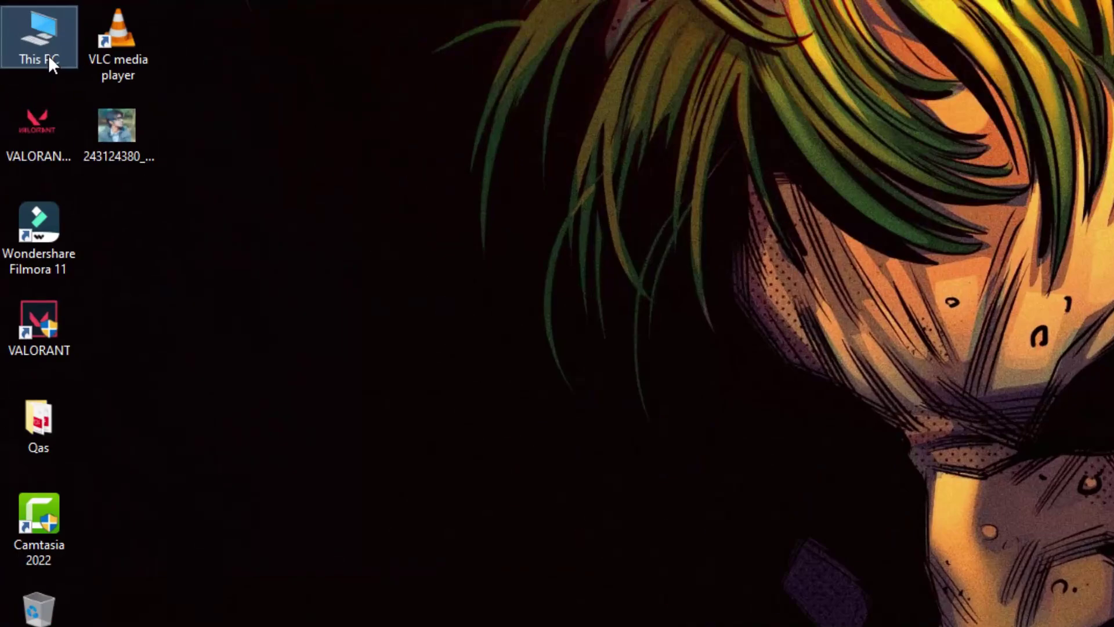
{"action": "right_click", "coordinate": [26, 29]}
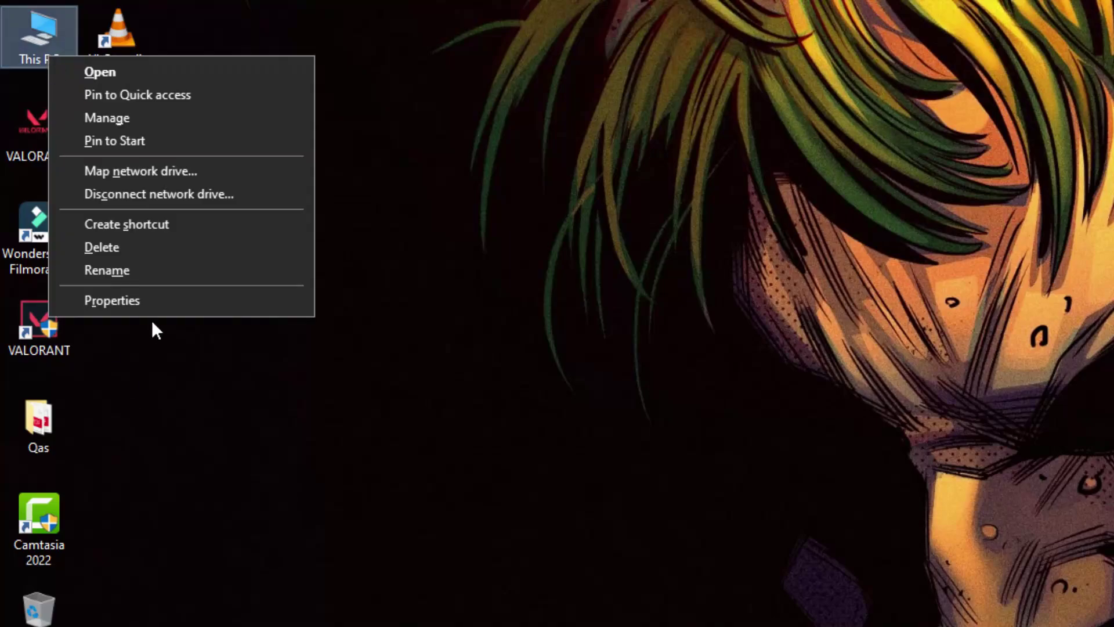
{"action": "left_click", "coordinate": [112, 300]}
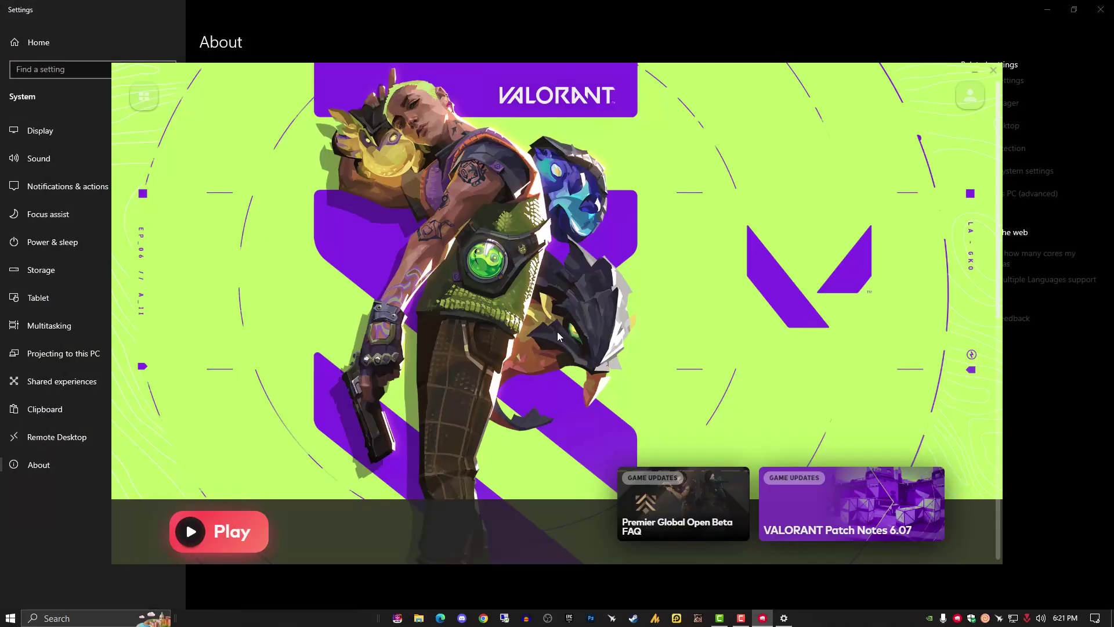
{"action": "left_click", "coordinate": [975, 71]}
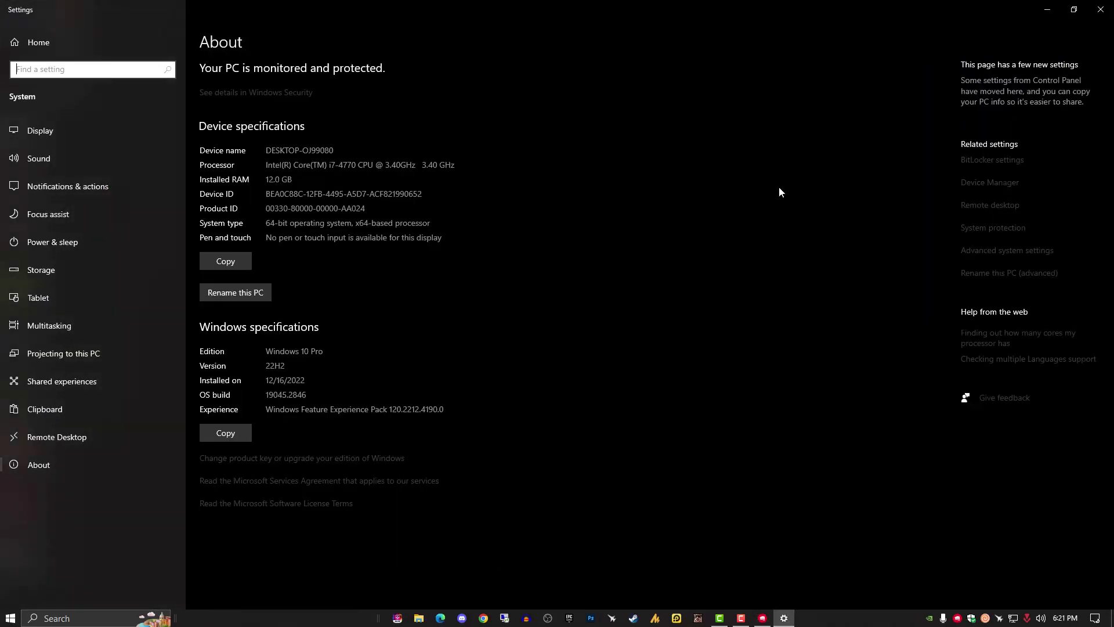
{"action": "left_click", "coordinate": [992, 183]}
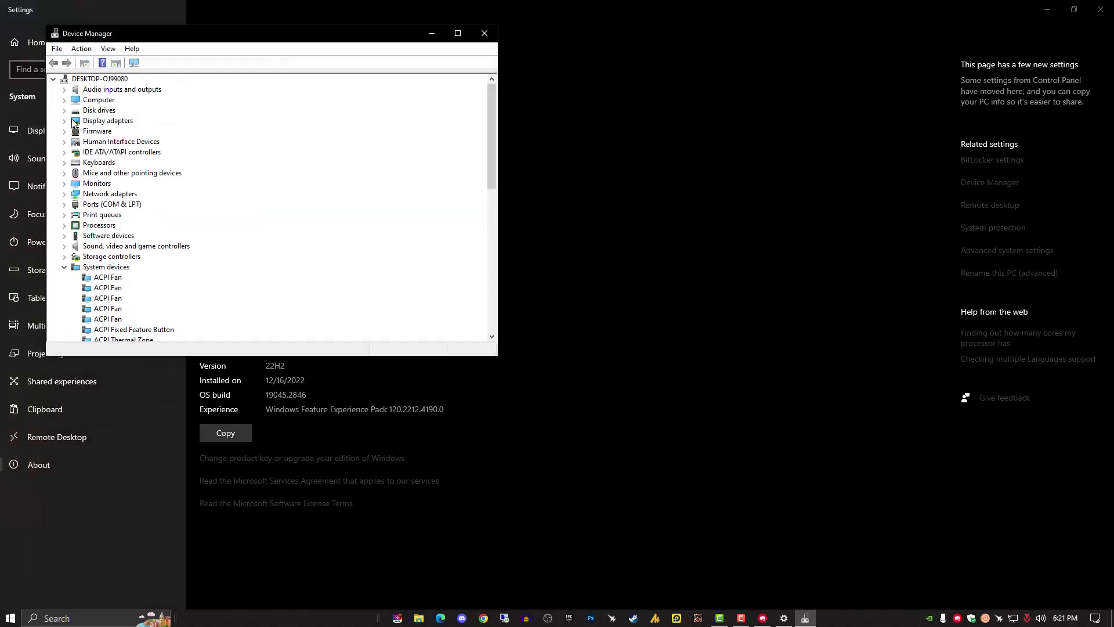
Search automatically for a newer NVIDIA GeForce GTX 1060 6GB driver, then close Device Manager
{"action": "double_click", "coordinate": [73, 121]}
{"action": "left_click", "coordinate": [119, 132]}
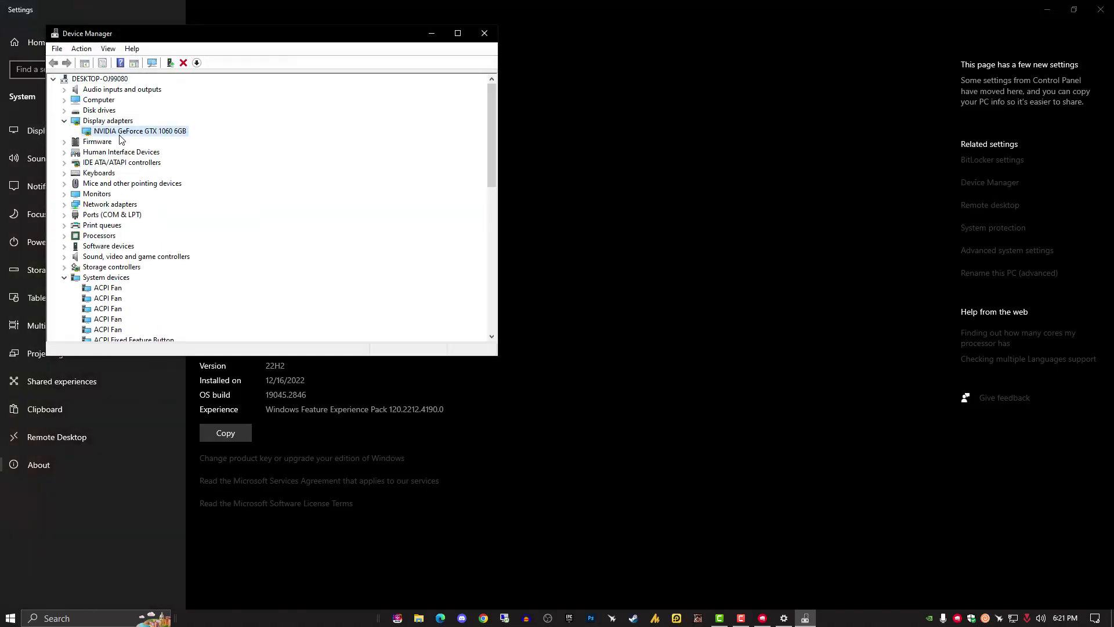
{"action": "right_click", "coordinate": [164, 133]}
{"action": "left_click", "coordinate": [194, 139]}
{"action": "left_click", "coordinate": [193, 184]}
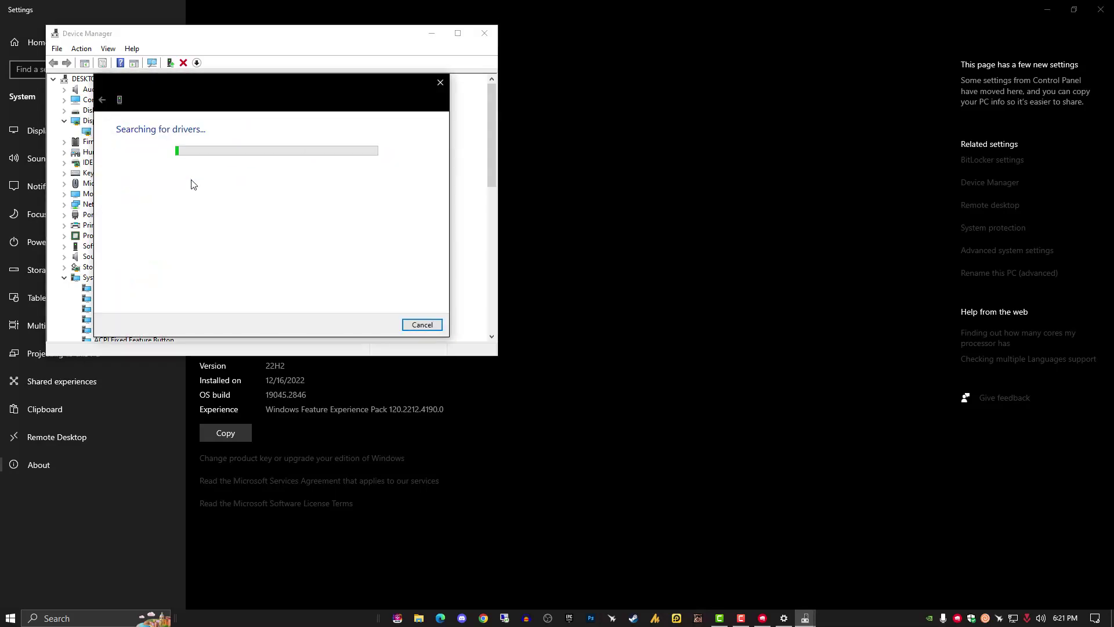
{"action": "left_click", "coordinate": [422, 325]}
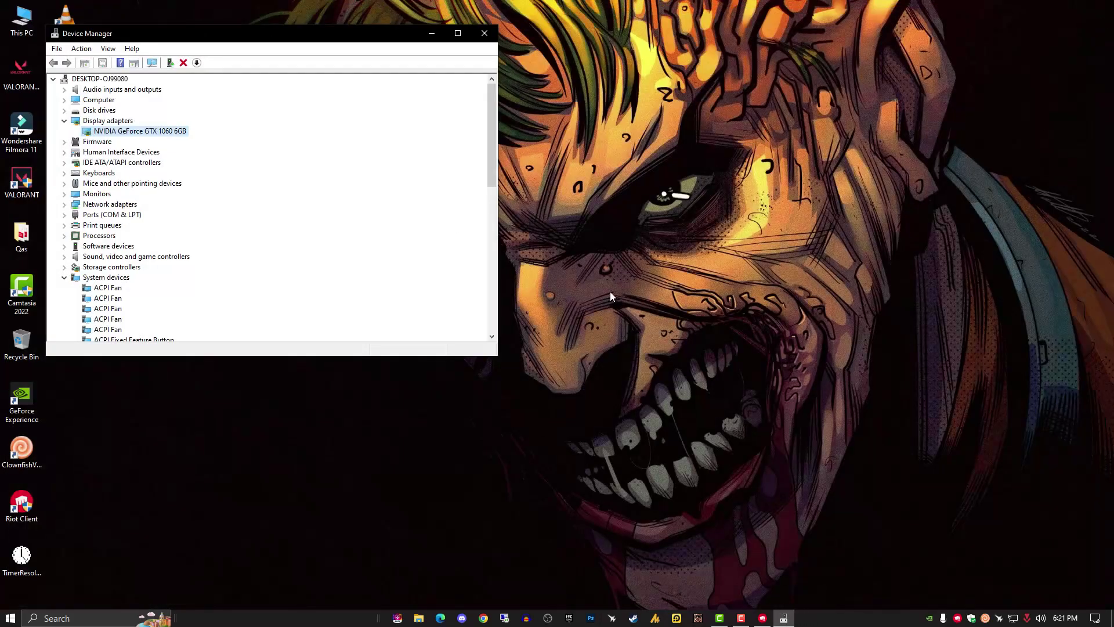
{"action": "left_click", "coordinate": [930, 619]}
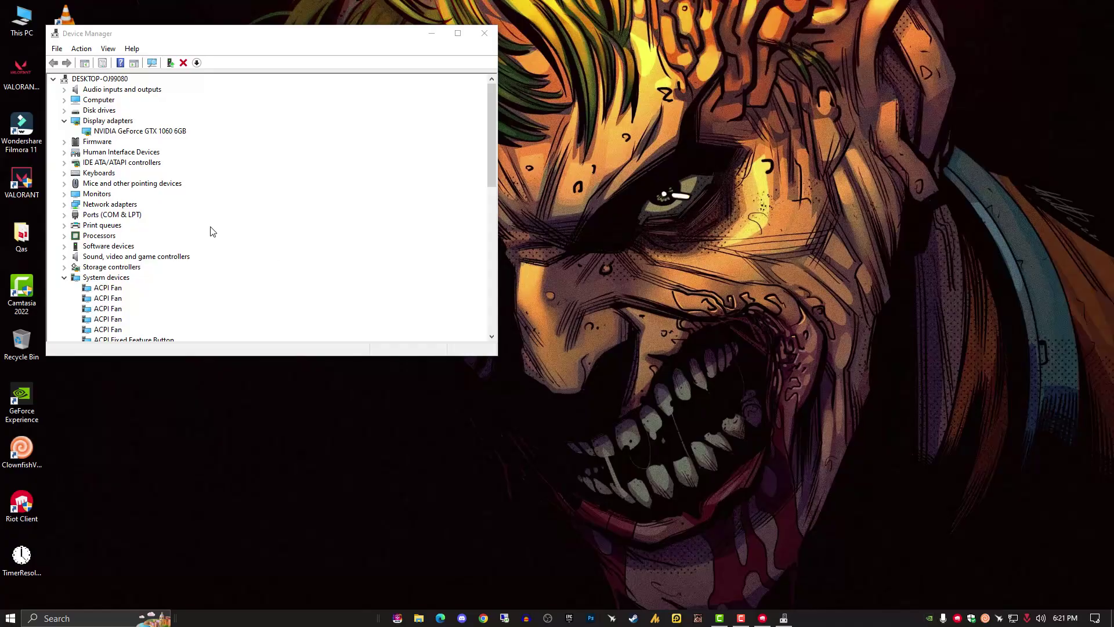
{"action": "left_click", "coordinate": [485, 34]}
{"action": "left_click", "coordinate": [929, 616]}
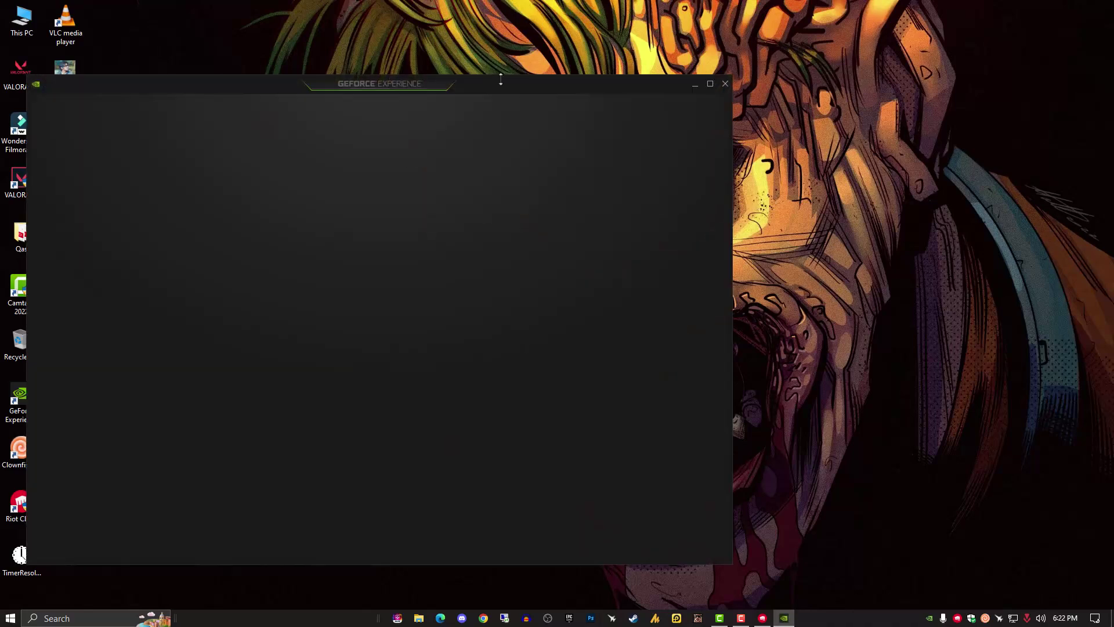
Maximize GeForce Experience, check for driver updates confirming Game Ready Driver 531.68, then close it
{"action": "left_click_drag", "start_coordinate": [500, 80], "coordinate": [751, 54]}
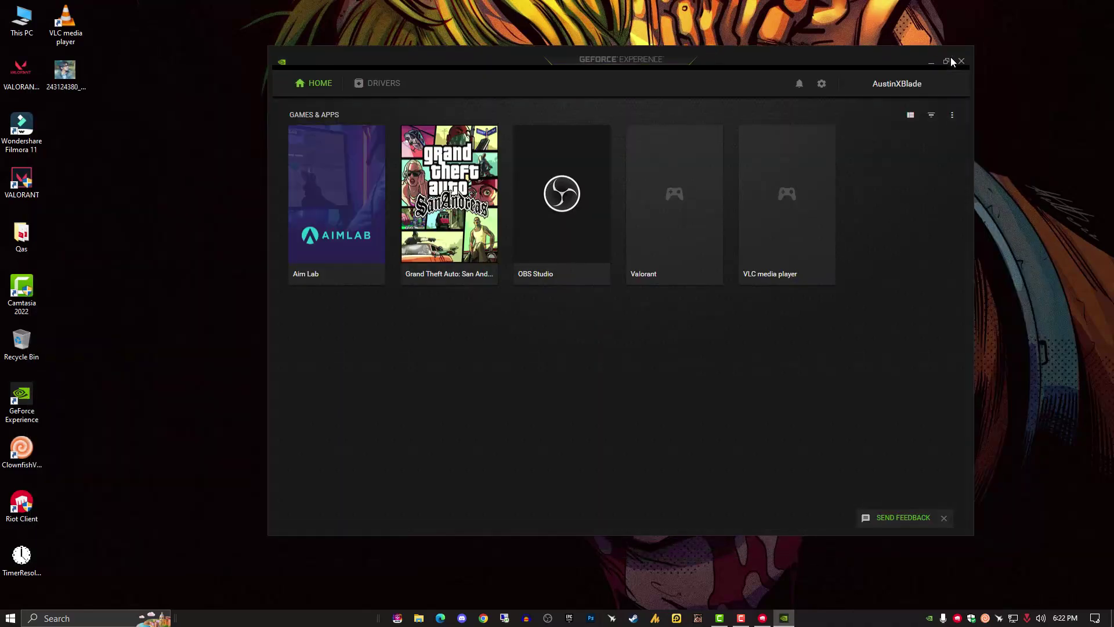
{"action": "left_click", "coordinate": [951, 55]}
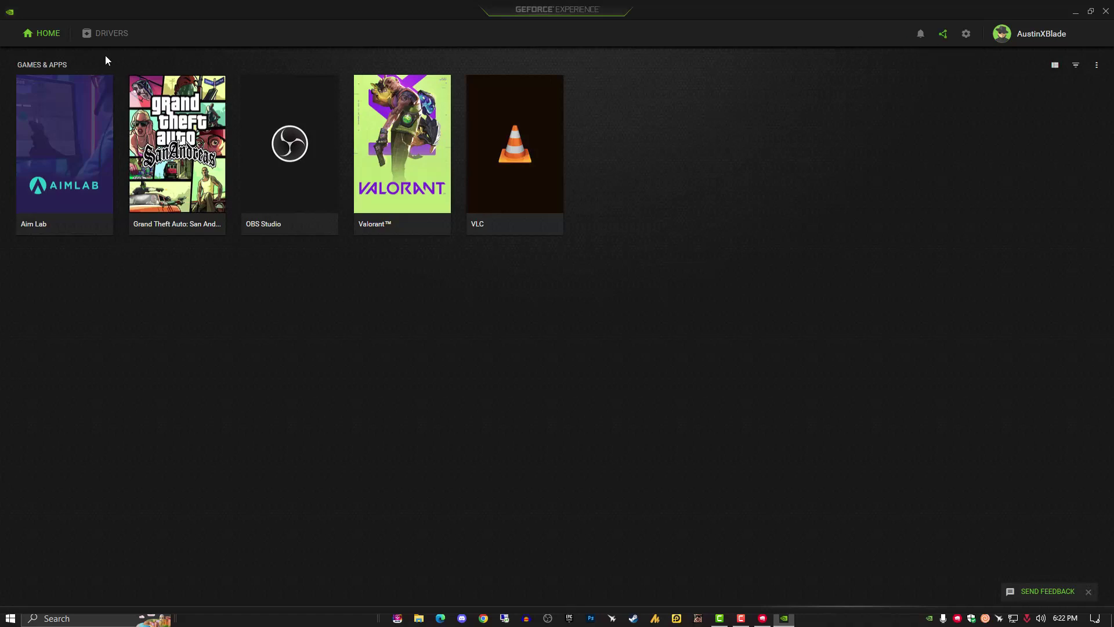
{"action": "left_click", "coordinate": [100, 33]}
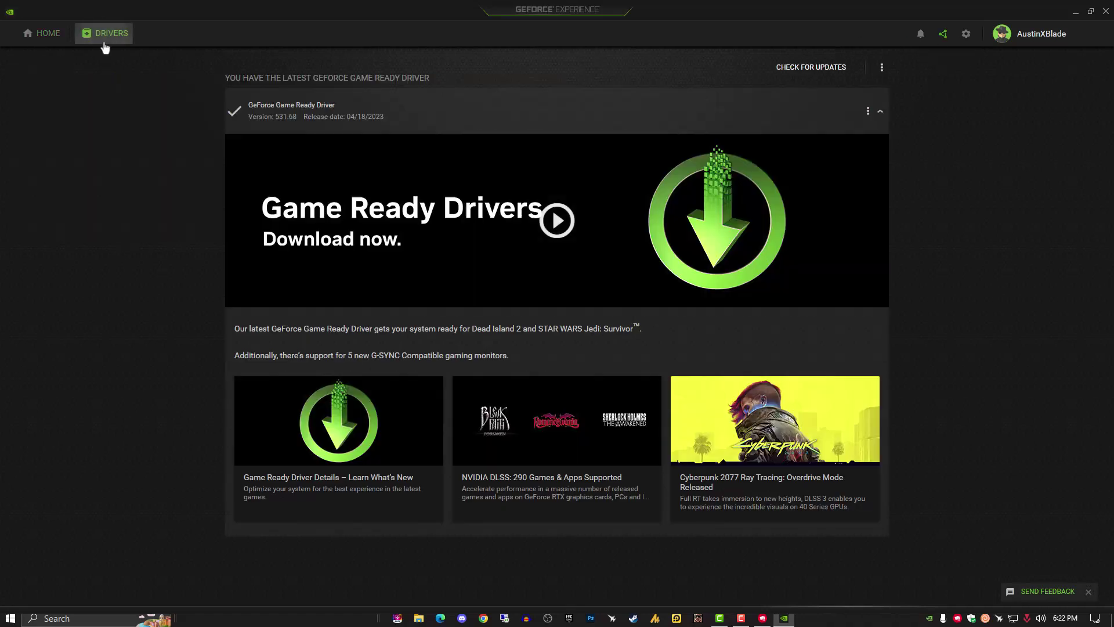
{"action": "left_click", "coordinate": [822, 69]}
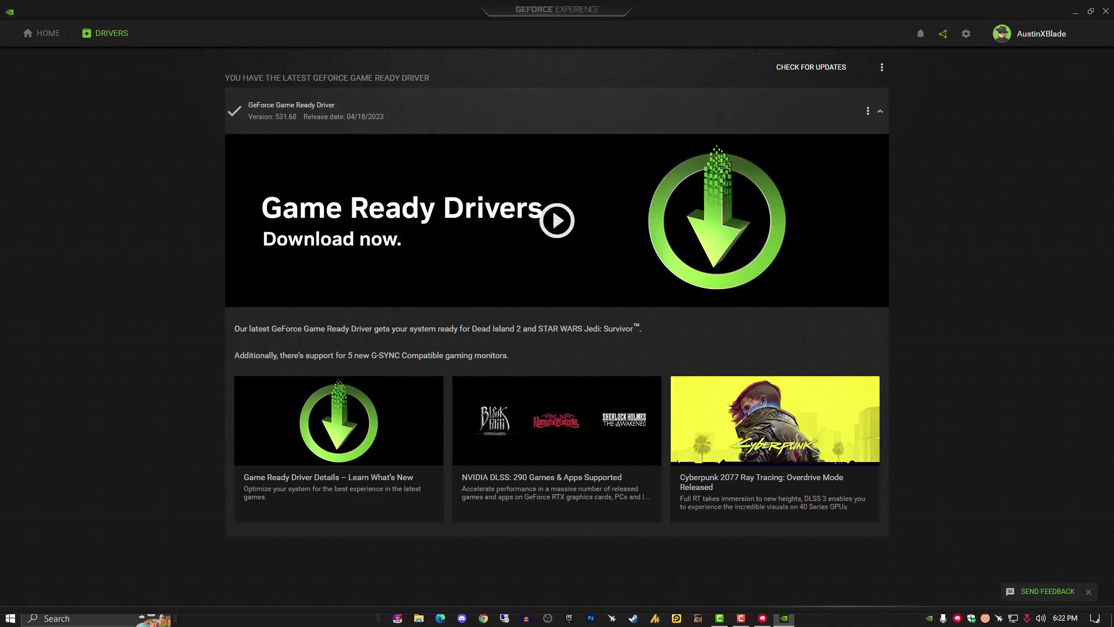
{"action": "left_click", "coordinate": [1106, 11]}
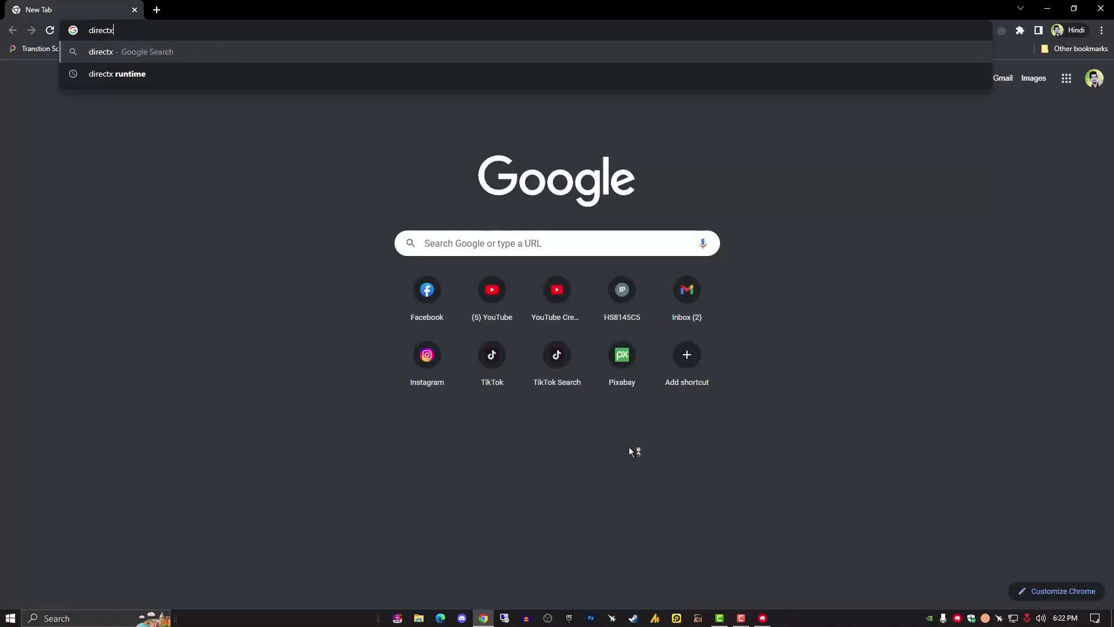
Search 'directx runtime', open Microsoft's DirectX End-User Runtime Web Installer page, and expand Details
{"action": "key", "text": "Return"}
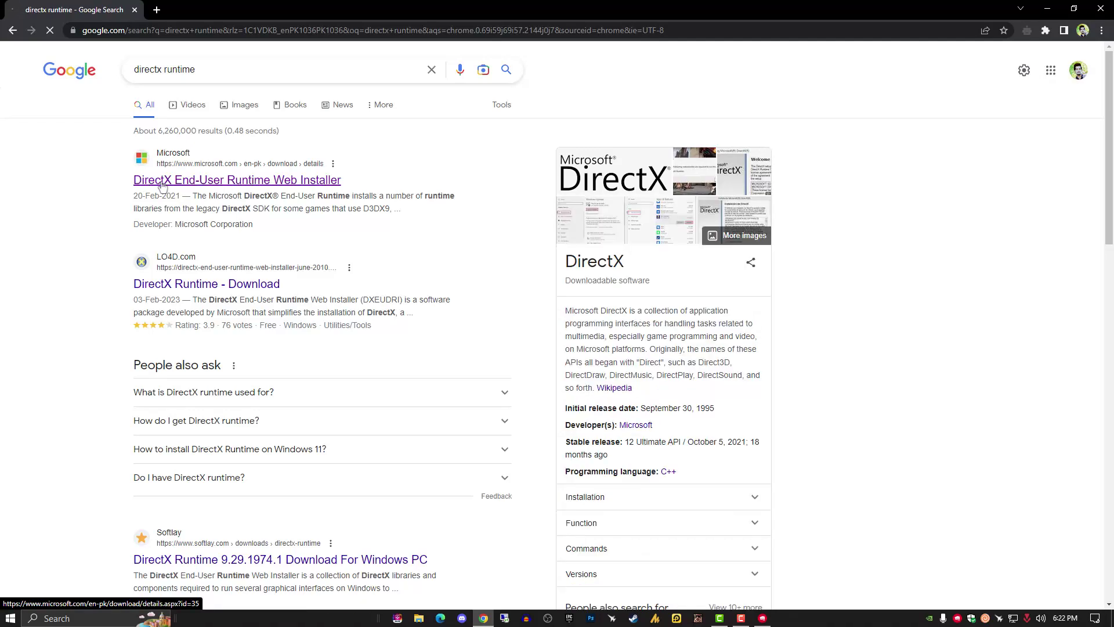
{"action": "left_click", "coordinate": [202, 181]}
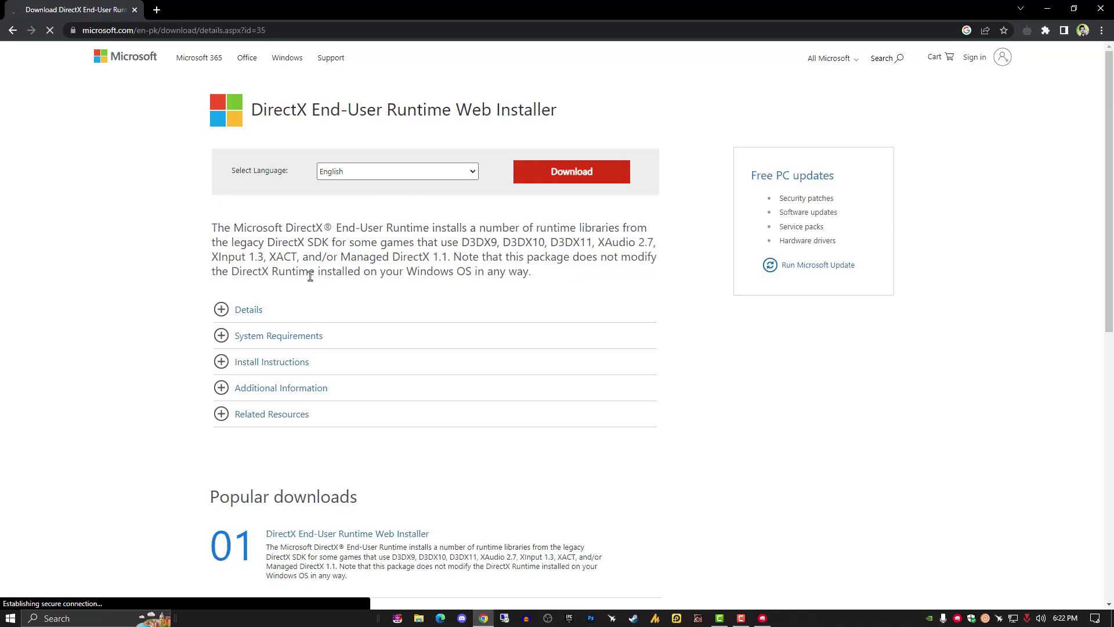
{"action": "scroll", "coordinate": [526, 310], "scroll_direction": "down", "scroll_amount": 3}
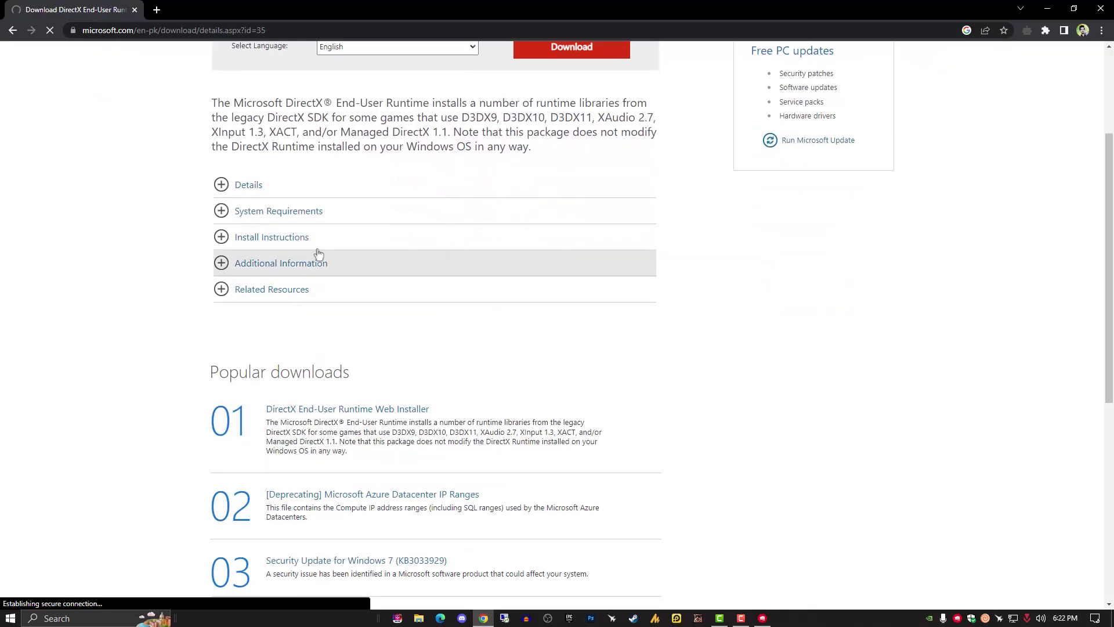
{"action": "left_click", "coordinate": [296, 184]}
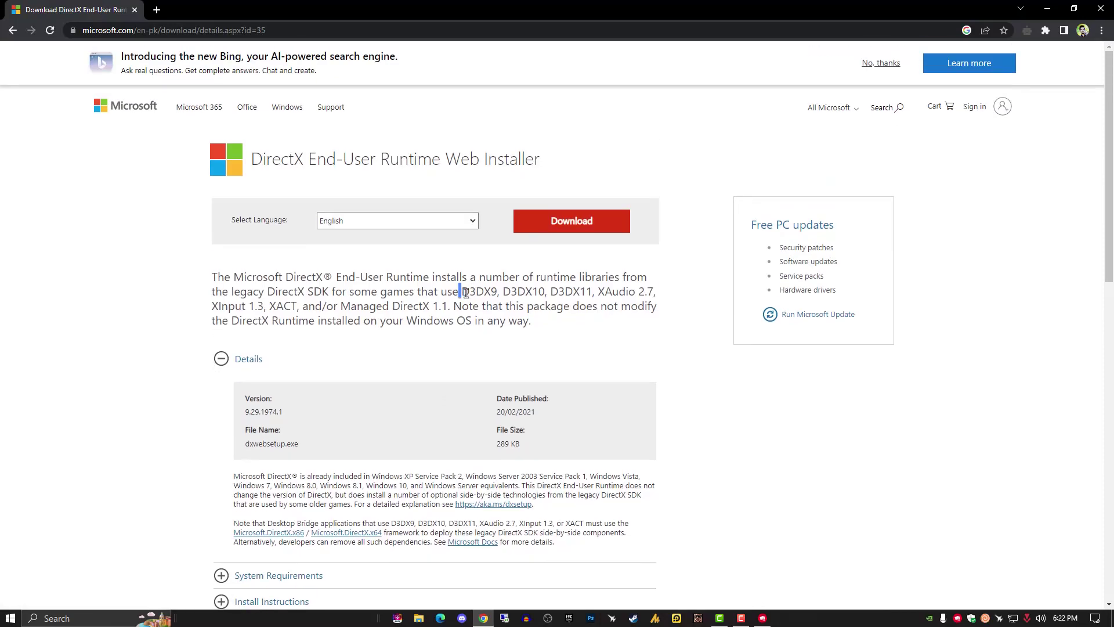
{"action": "left_click_drag", "start_coordinate": [467, 293], "coordinate": [484, 293]}
{"action": "left_click_drag", "start_coordinate": [547, 336], "coordinate": [161, 248]}
{"action": "left_click", "coordinate": [322, 275]}
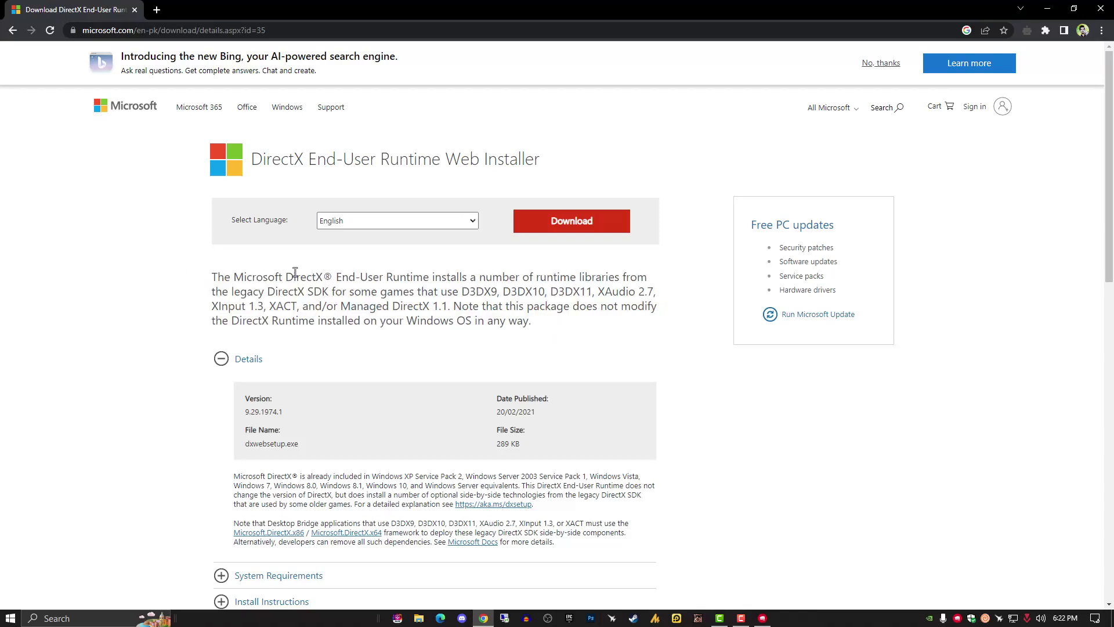